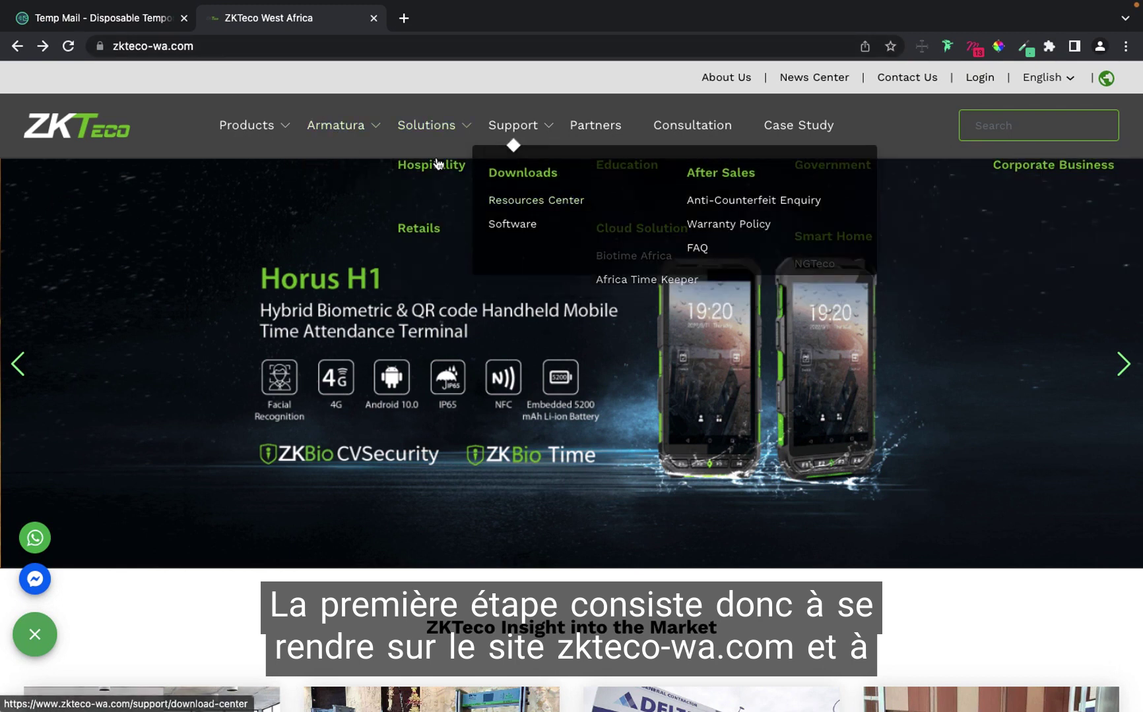
Open Biotime Africa from the Solutions menu's Cloud Solution section and scroll the BioTime NG page.
{"action": "mouse_move", "coordinate": [425, 139]}
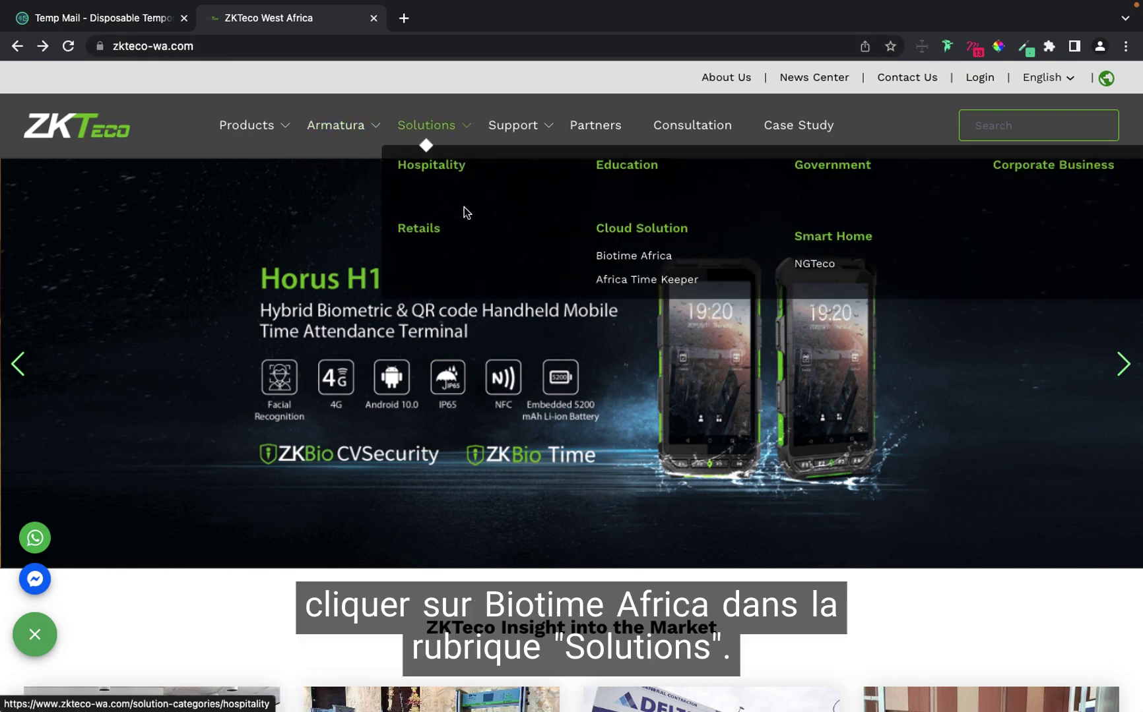
{"action": "left_click", "coordinate": [627, 261]}
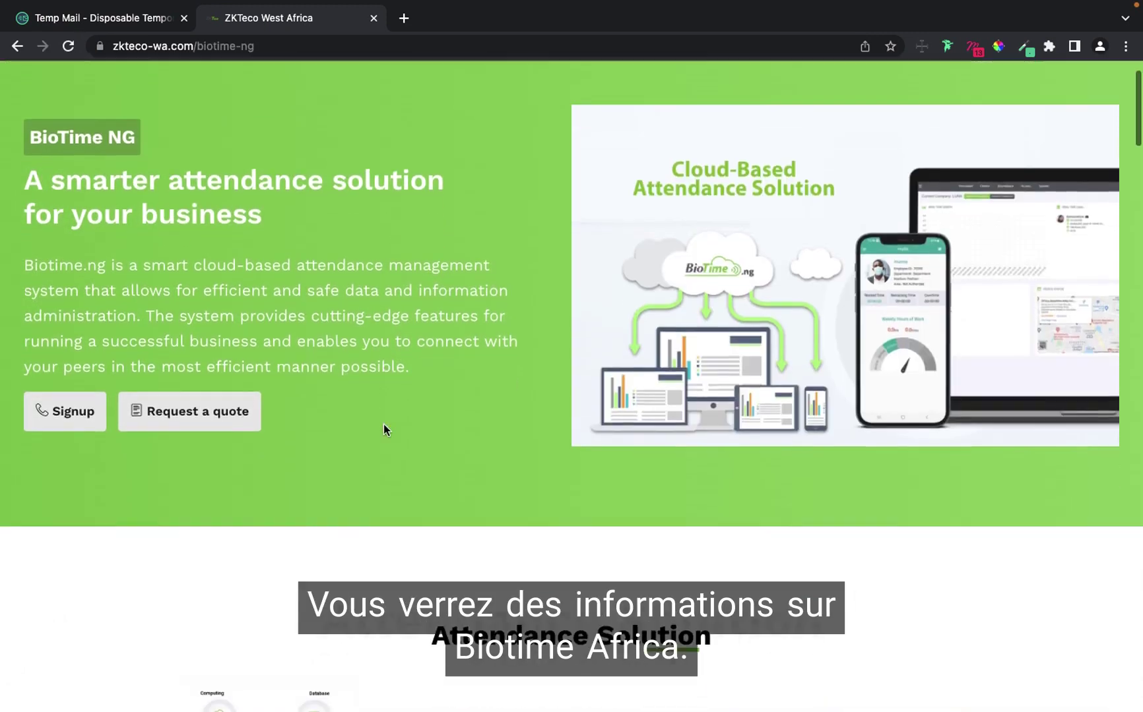
{"action": "scroll", "coordinate": [383, 429], "scroll_direction": "down", "scroll_amount": 4}
{"action": "scroll", "coordinate": [314, 378], "scroll_direction": "up", "scroll_amount": 5}
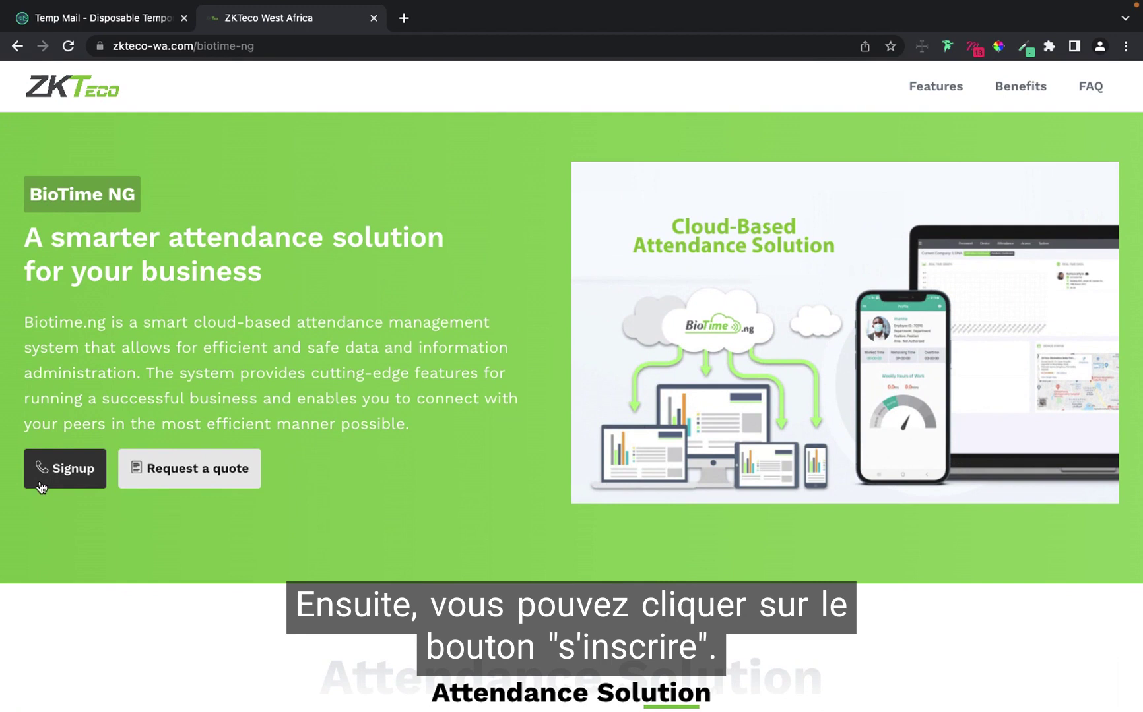
Load biotime.ng in a new tab, close the duplicate tab, and open the SIGN UP form.
{"action": "left_click", "coordinate": [41, 486]}
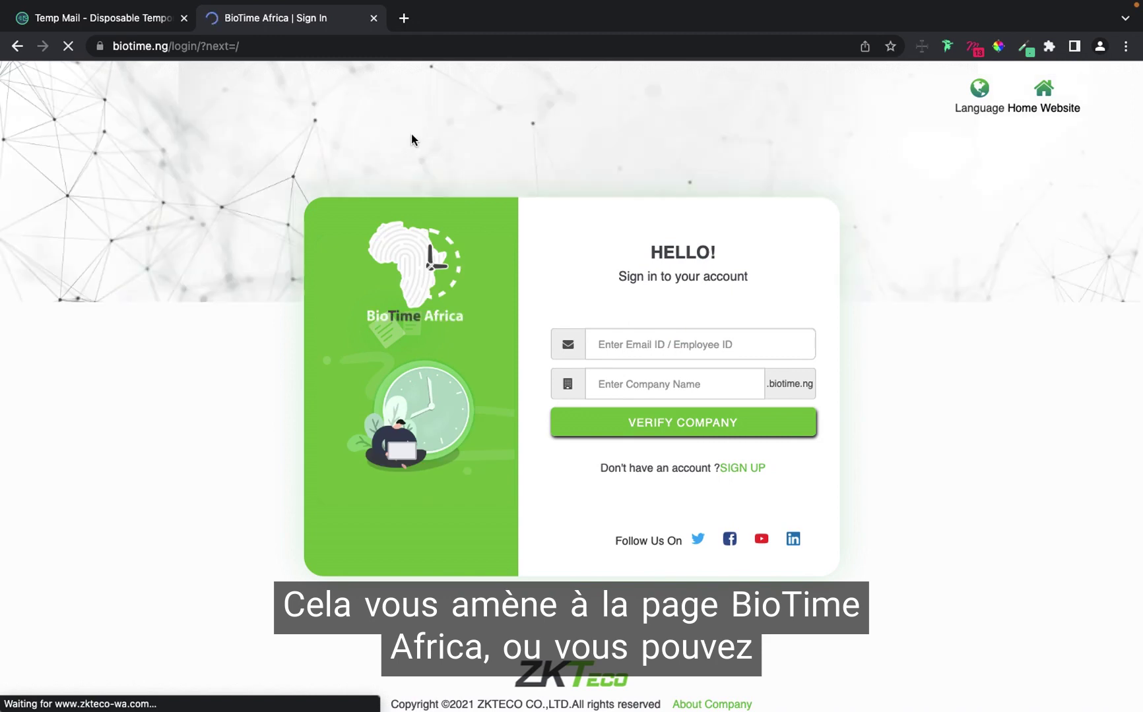
{"action": "left_click", "coordinate": [404, 18]}
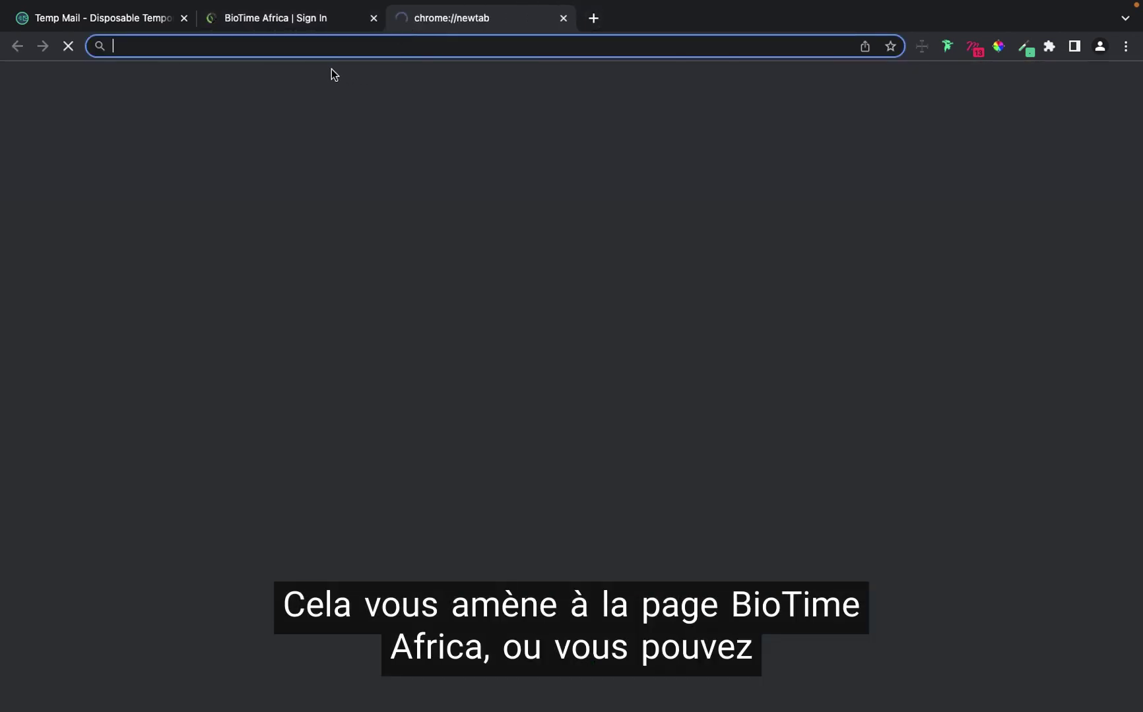
{"action": "type", "text": "bioti"}
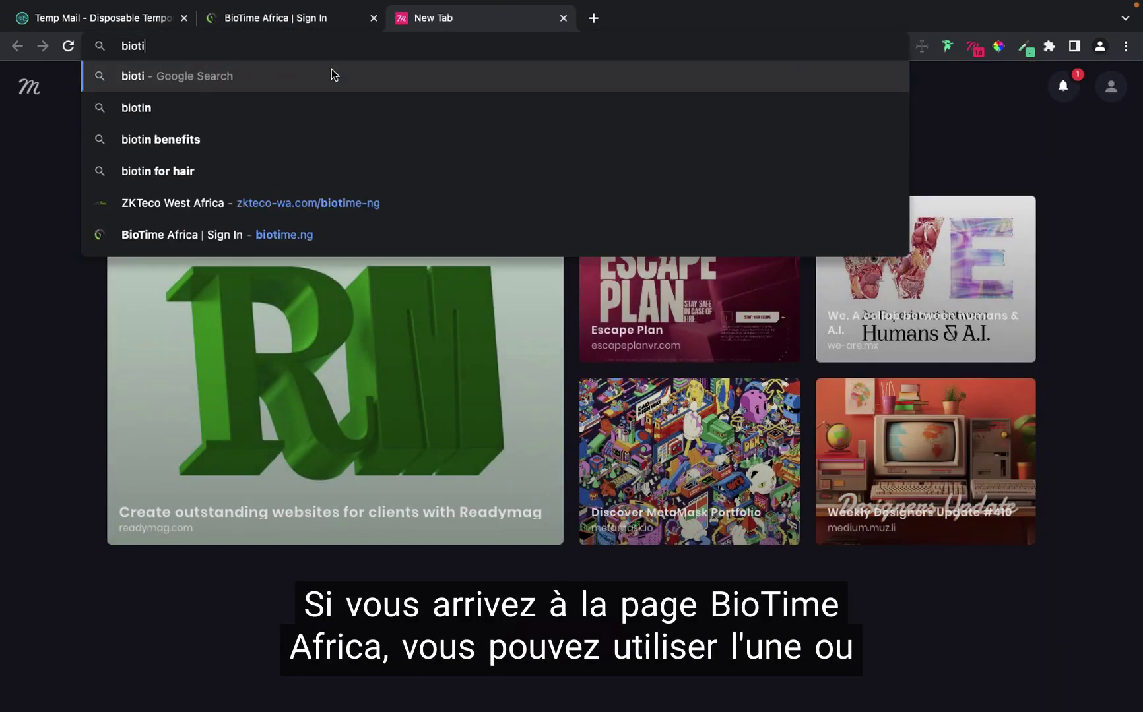
{"action": "type", "text": "me.ng"}
{"action": "key", "text": "Return"}
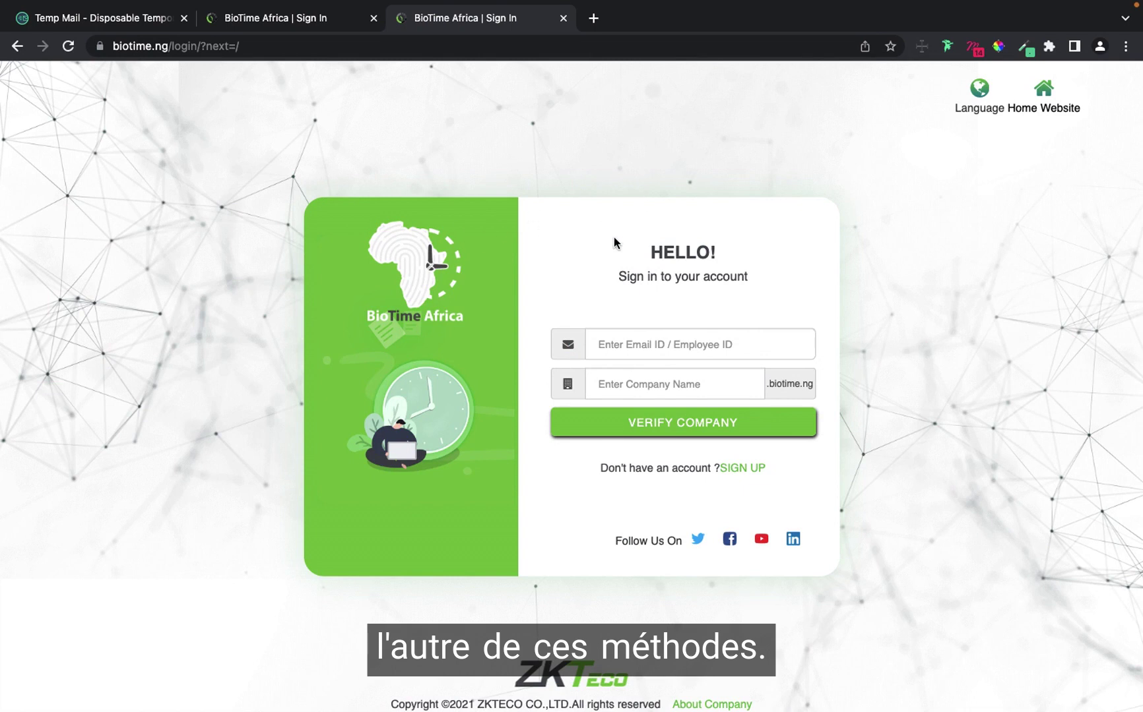
{"action": "left_click", "coordinate": [564, 19]}
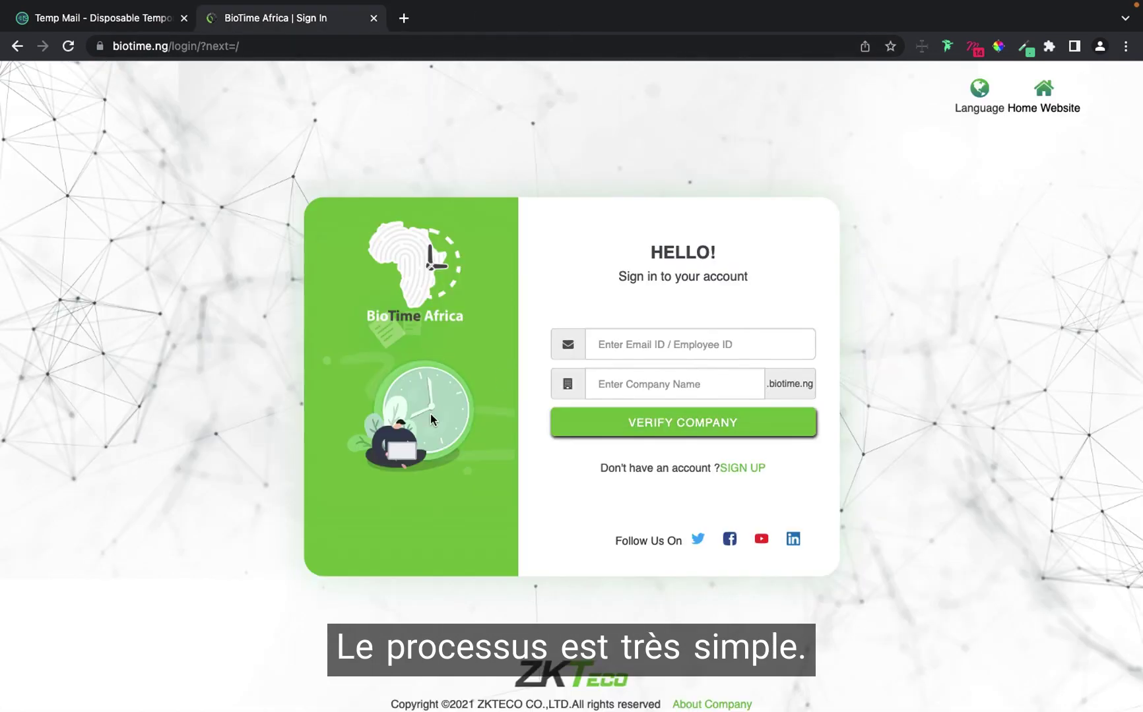
{"action": "left_click", "coordinate": [742, 469]}
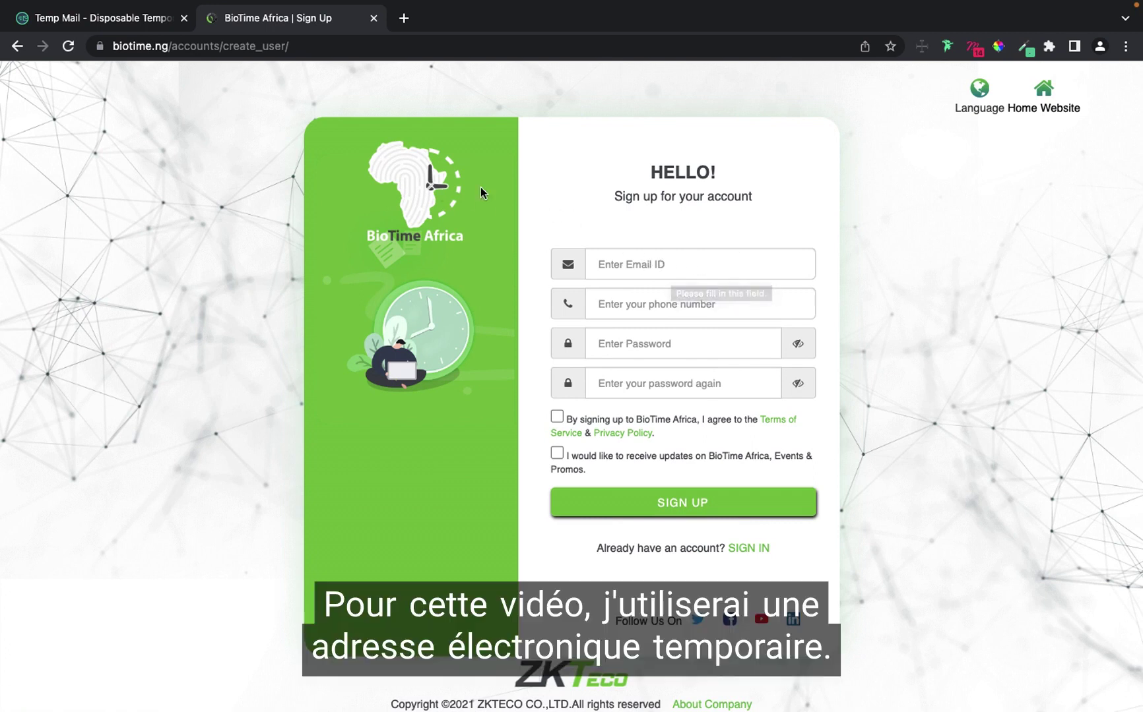
Copy the temporary email address from Temp Mail for the sign-up form.
{"action": "left_click", "coordinate": [106, 18]}
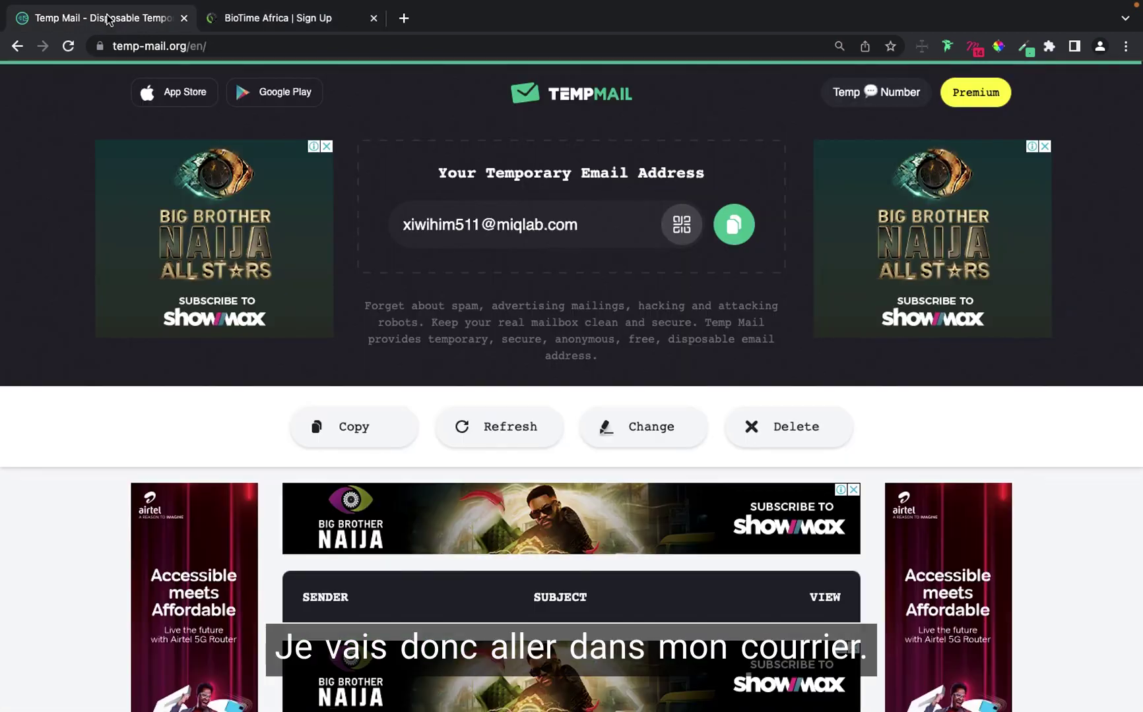
{"action": "left_click", "coordinate": [733, 224]}
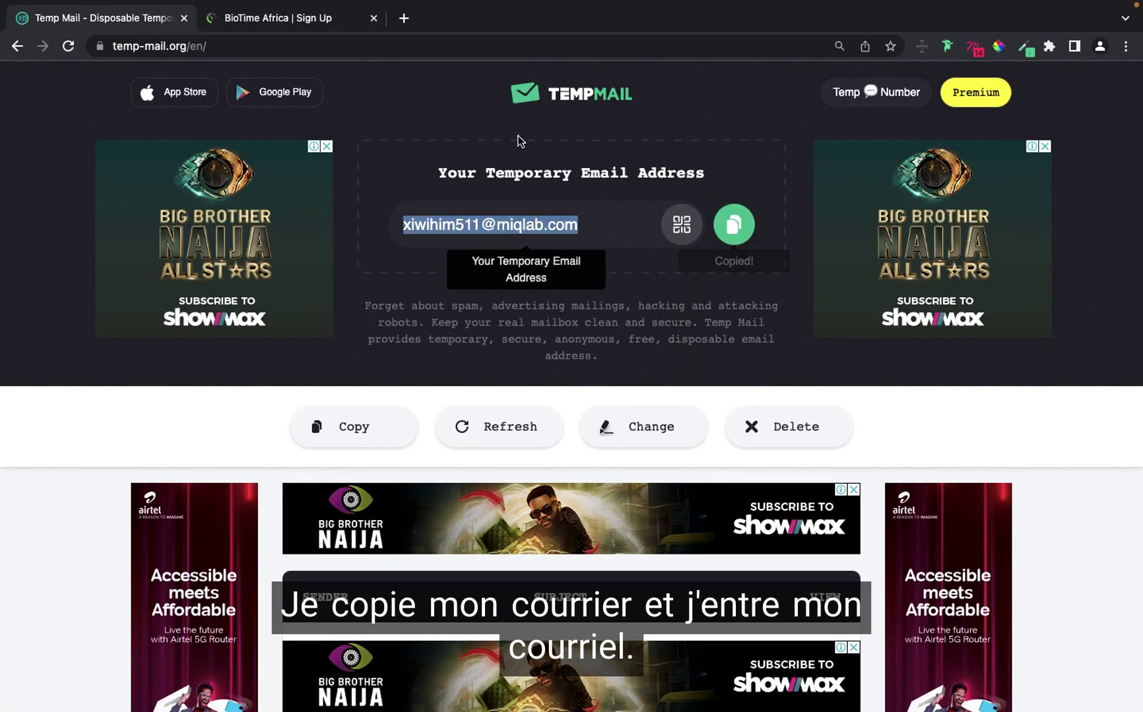
{"action": "left_click", "coordinate": [308, 26]}
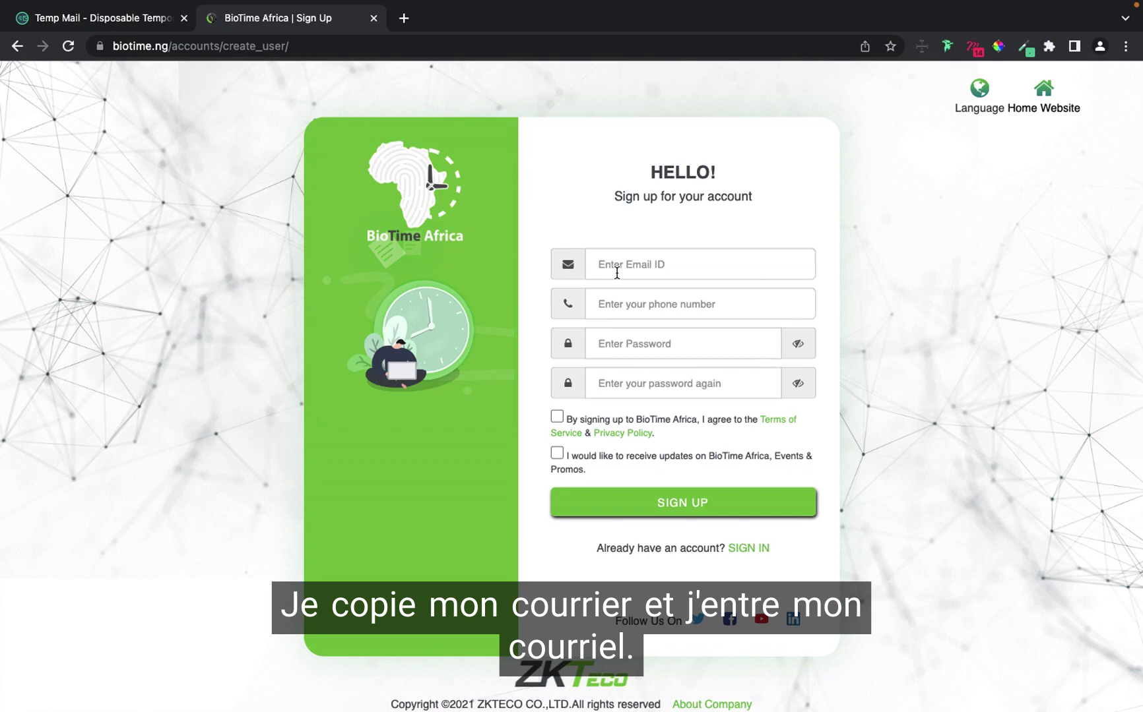
Paste the temporary email into Enter Email ID and enter a phone number.
{"action": "left_click", "coordinate": [617, 272]}
{"action": "key", "text": "super+v"}
{"action": "left_click", "coordinate": [637, 304]}
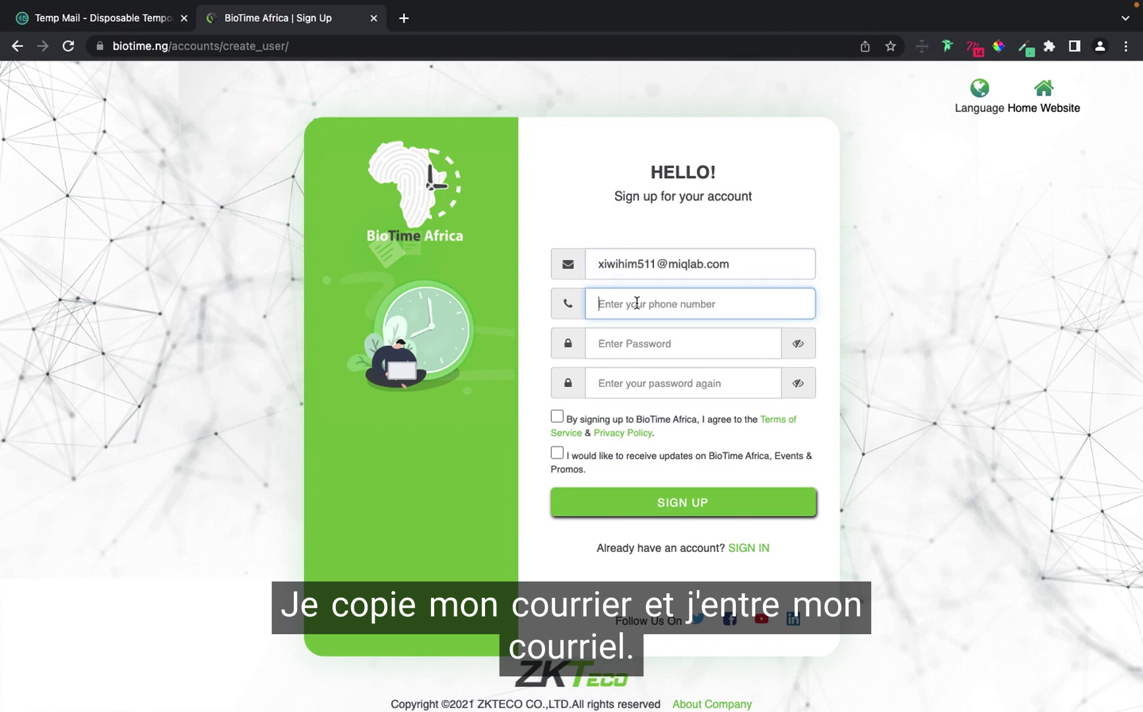
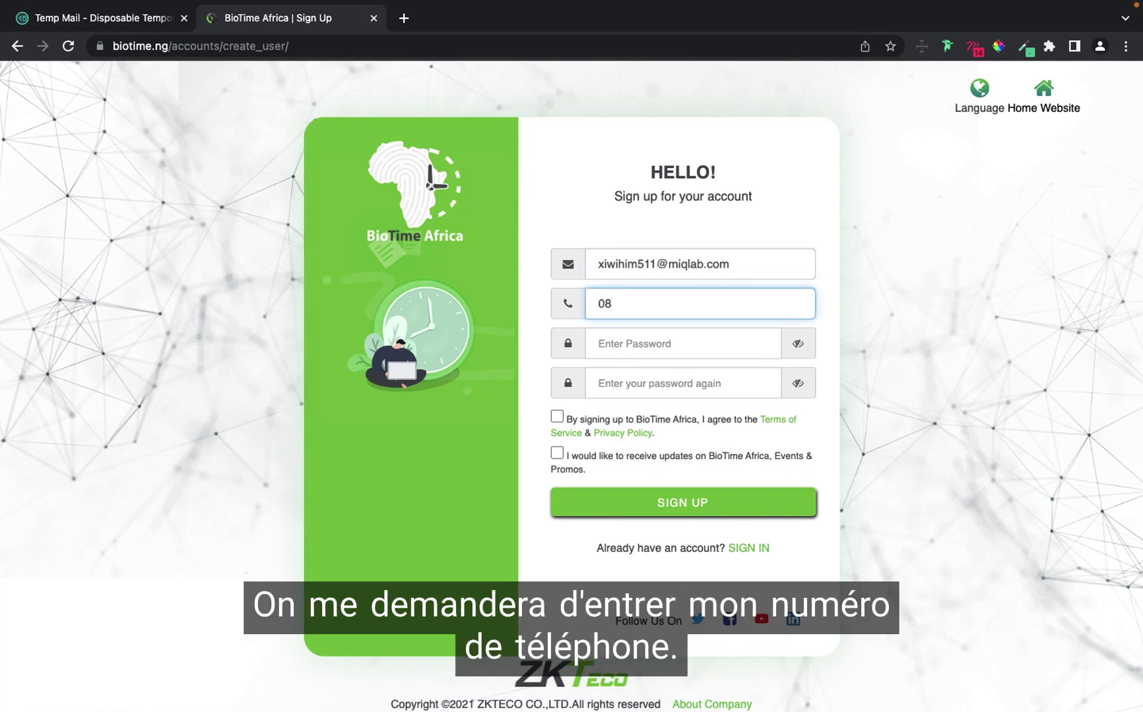
Enter the account password, correcting a typo, and select it for copying.
{"action": "left_click", "coordinate": [640, 350]}
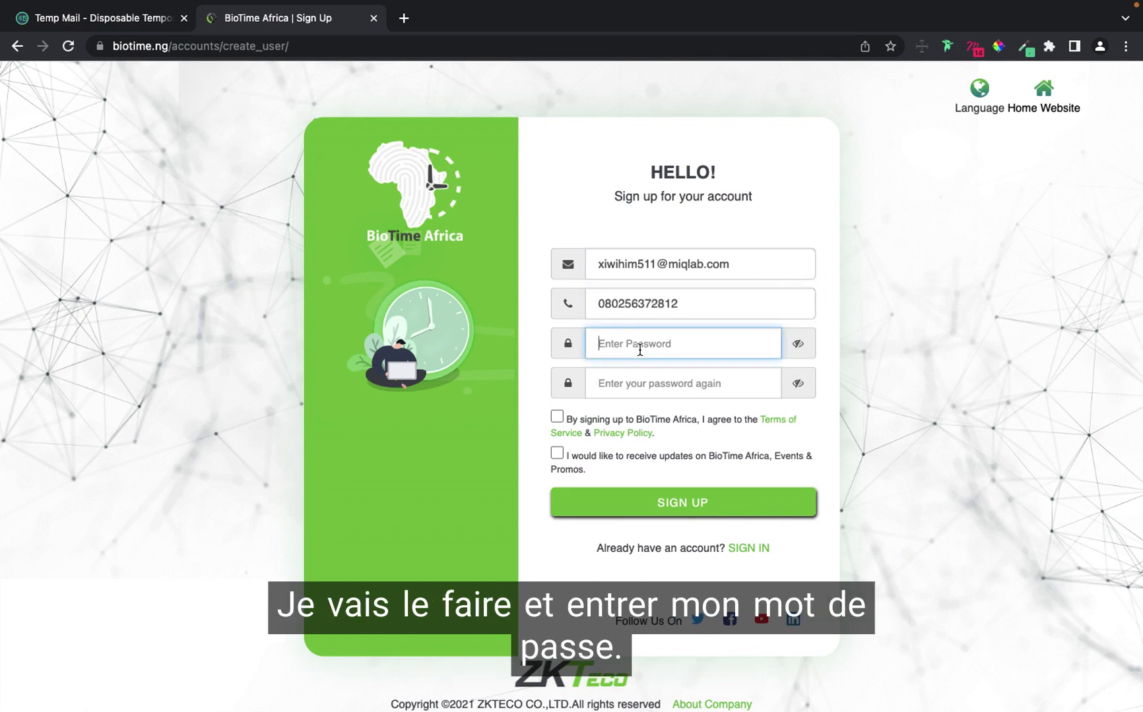
{"action": "type", "text": "a"}
{"action": "key", "text": "BackSpace"}
{"action": "key", "text": "BackSpace"}
{"action": "type", "text": "a"}
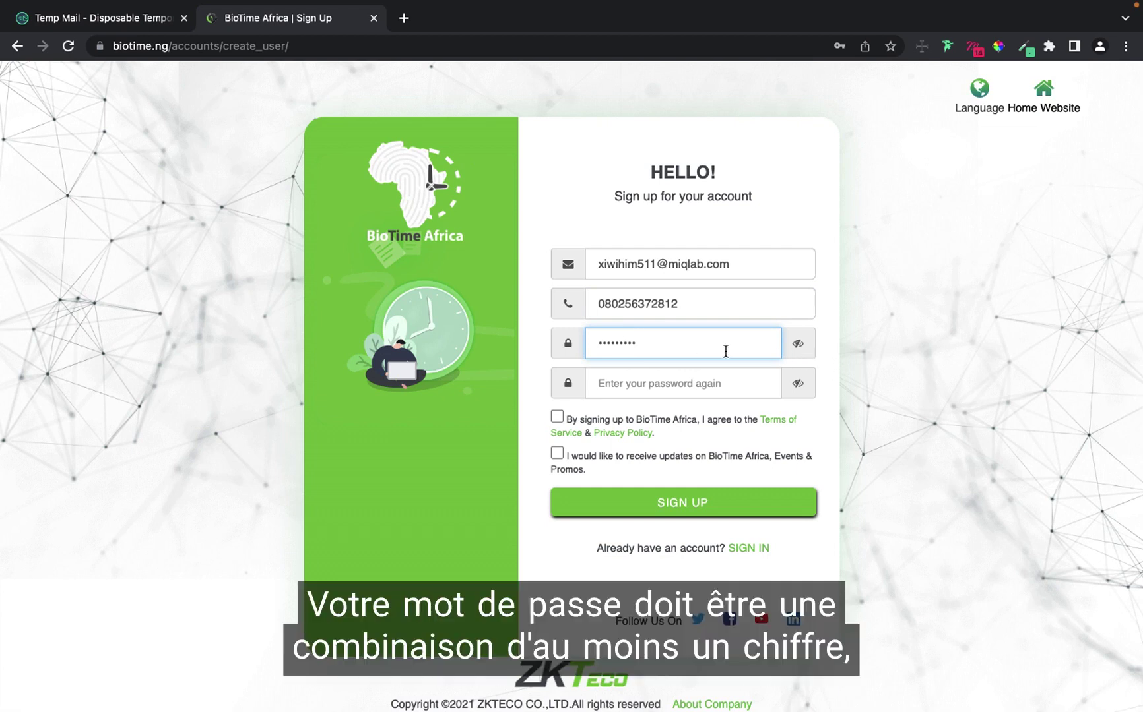
{"action": "mouse_move", "coordinate": [725, 351]}
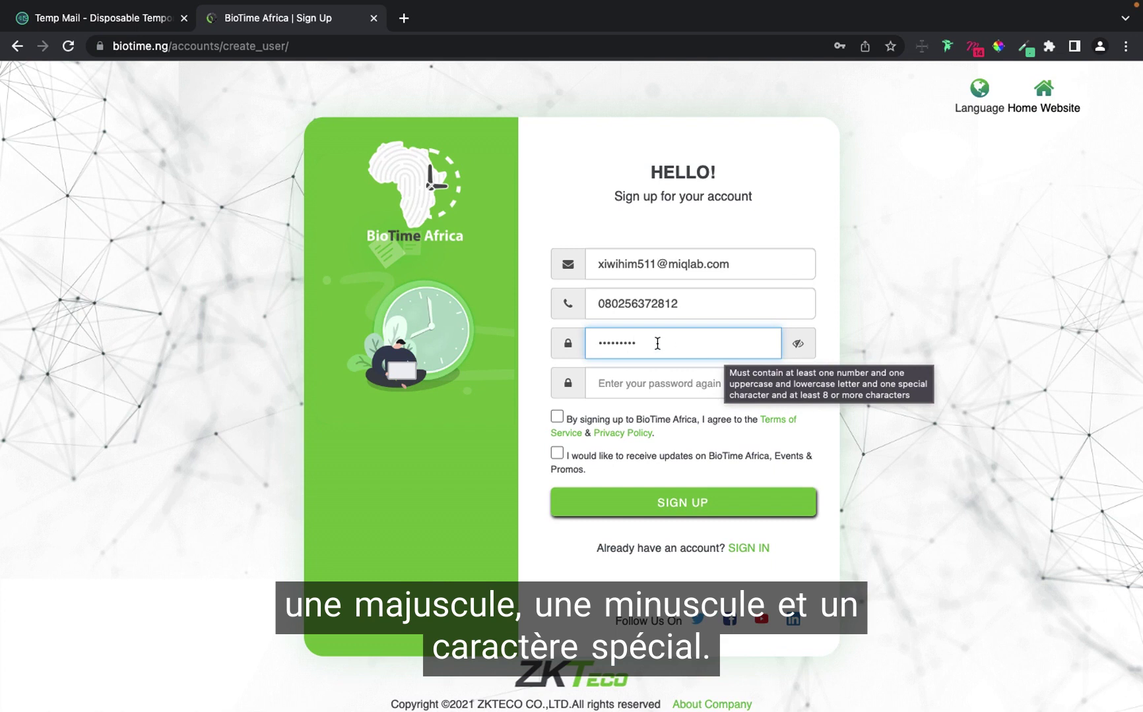
{"action": "left_click_drag", "start_coordinate": [646, 343], "coordinate": [589, 344]}
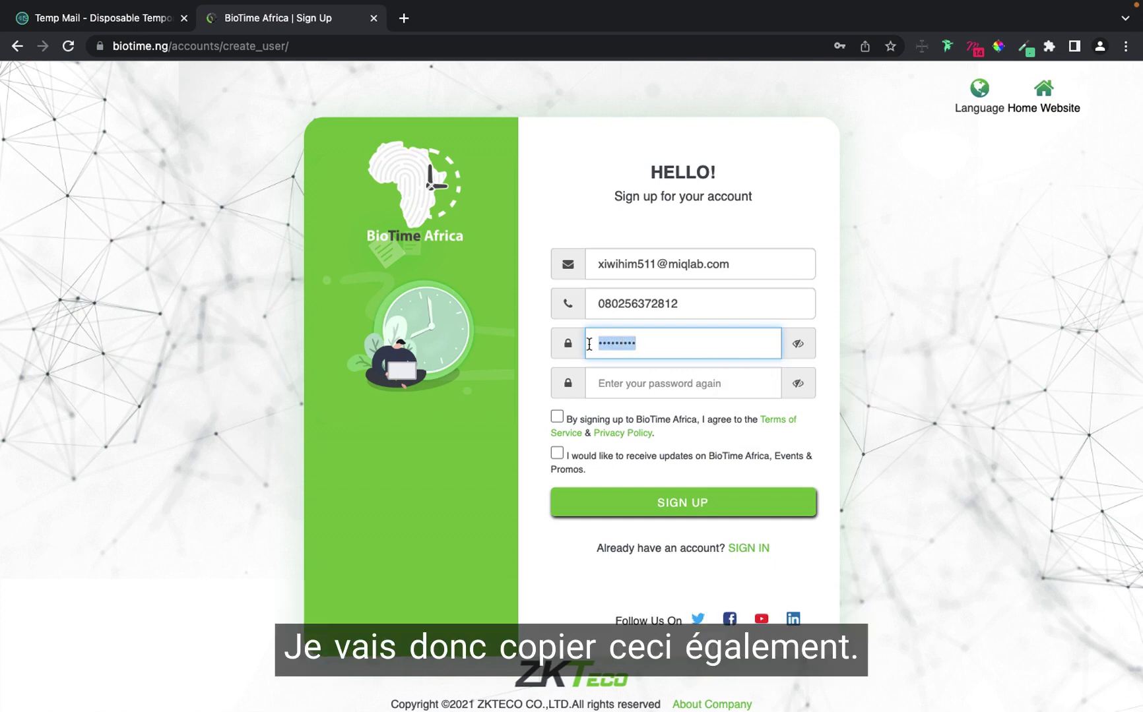
Fill the password-again field, replacing the wrong pasted entry with a typed password.
{"action": "left_click", "coordinate": [614, 388]}
{"action": "key", "text": "ctrl+v"}
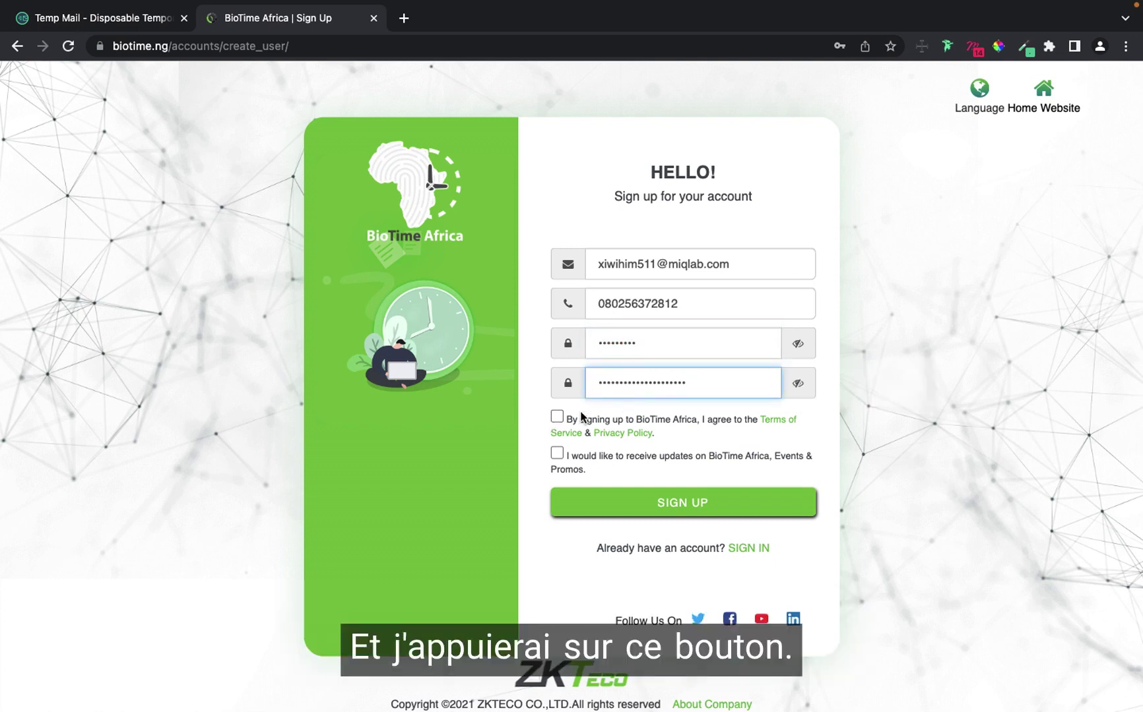
{"action": "left_click_drag", "start_coordinate": [701, 380], "coordinate": [581, 377]}
{"action": "key", "text": "BackSpace"}
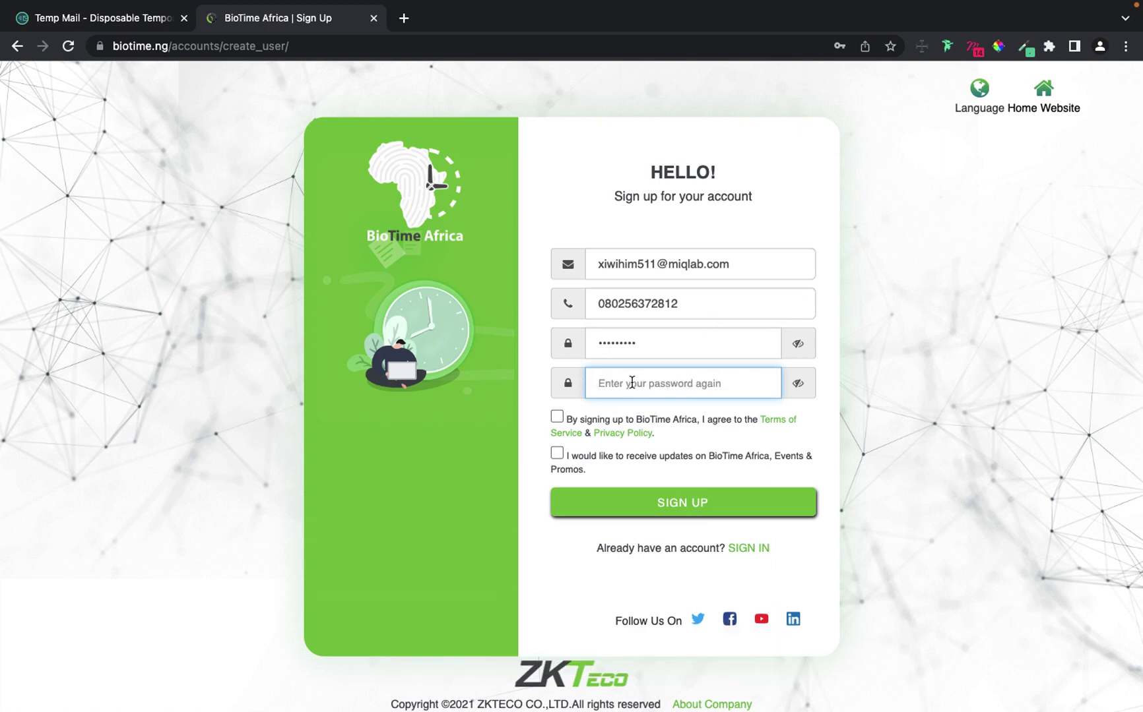
{"action": "type", "text": "a"}
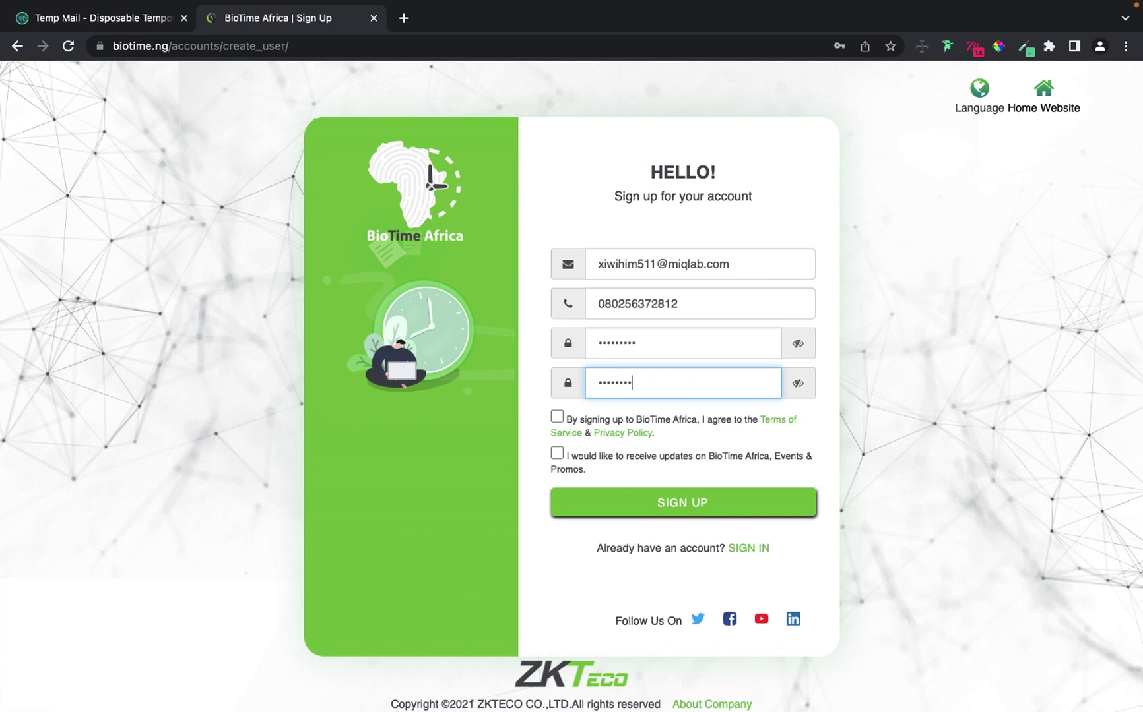
Agree to the terms, submit the sign-up, save the password in Chrome, and dismiss the tip.
{"action": "left_click", "coordinate": [557, 416]}
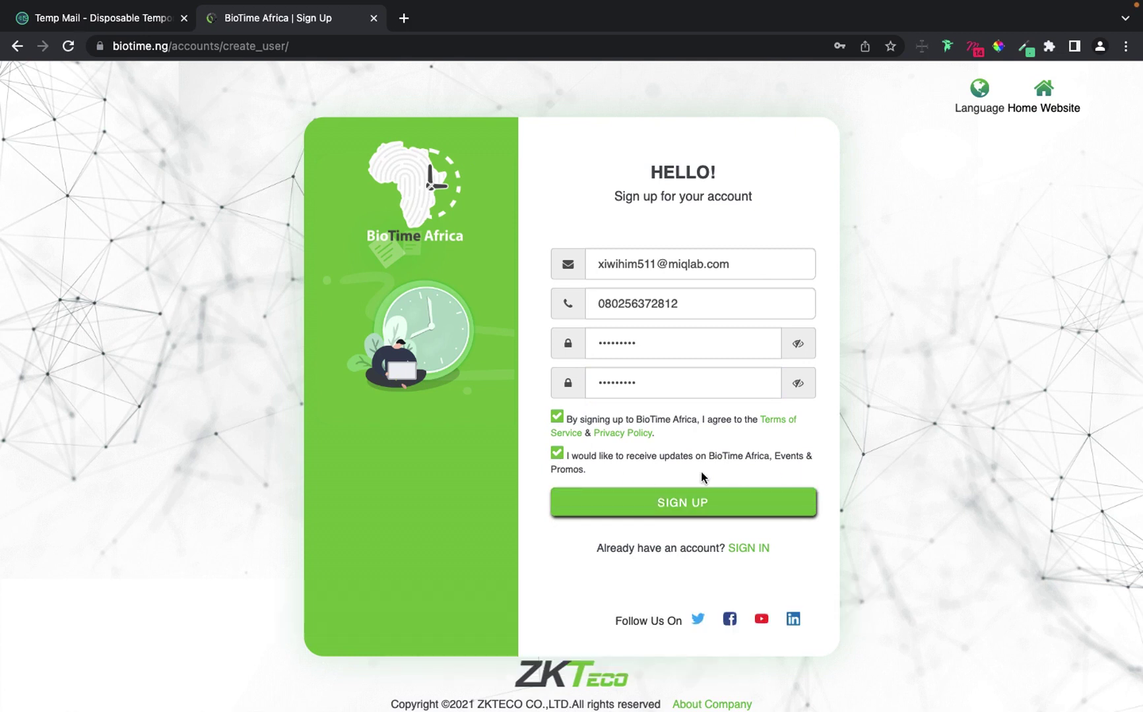
{"action": "key", "text": "Return"}
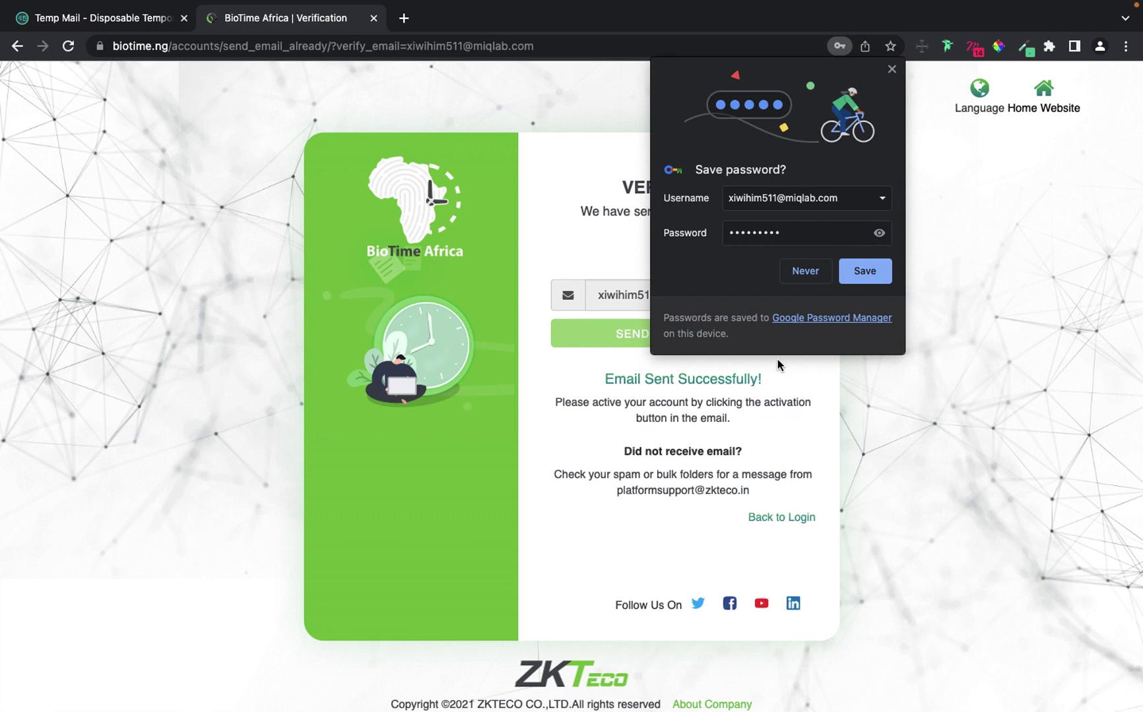
{"action": "left_click", "coordinate": [868, 268]}
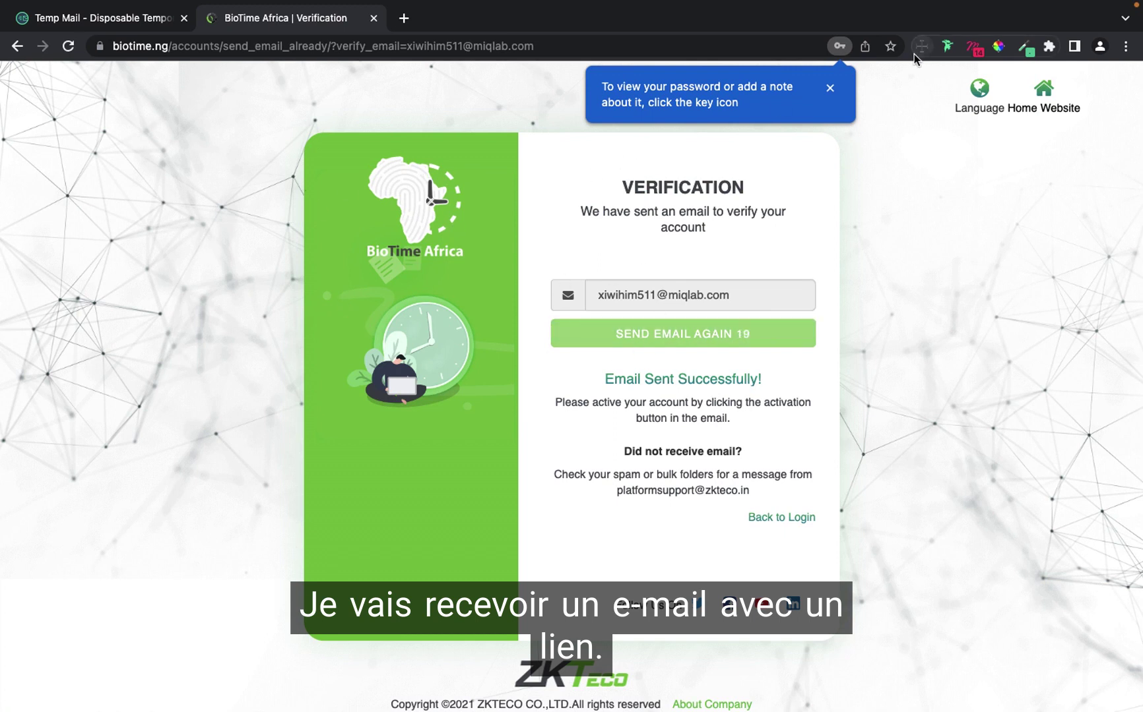
{"action": "left_click", "coordinate": [831, 88]}
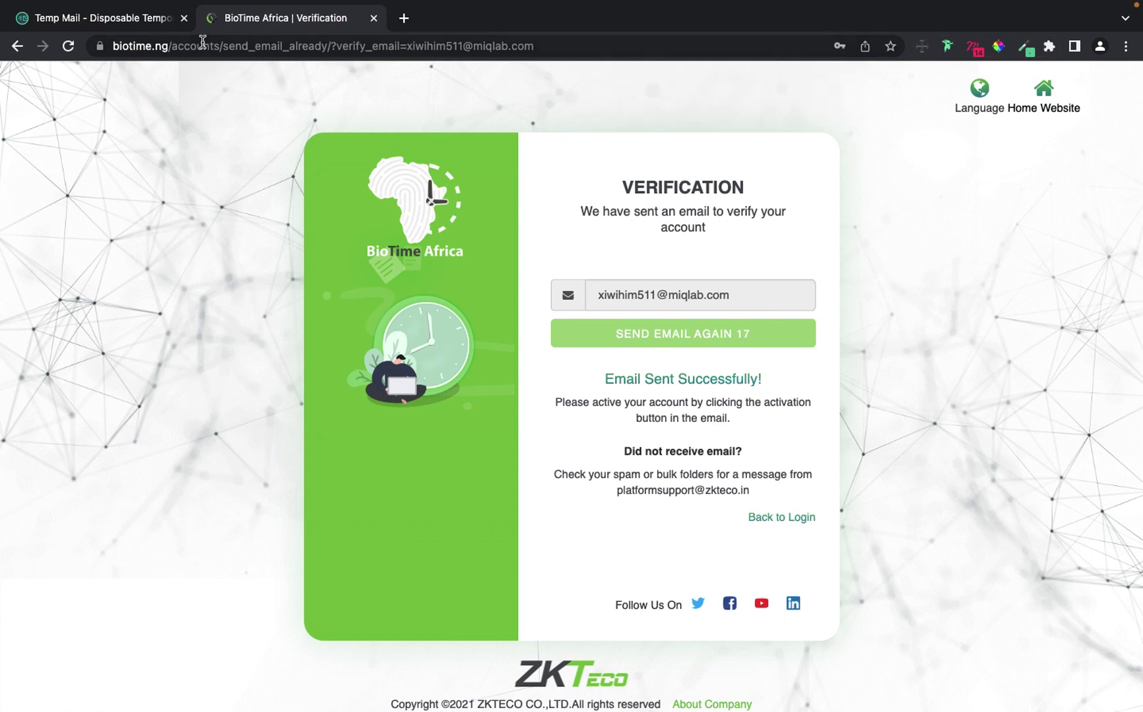
Check and reload the Temp Mail inbox for the BioTime confirmation email, which hasn't arrived.
{"action": "left_click", "coordinate": [142, 20]}
{"action": "scroll", "coordinate": [434, 331], "scroll_direction": "down", "scroll_amount": 5}
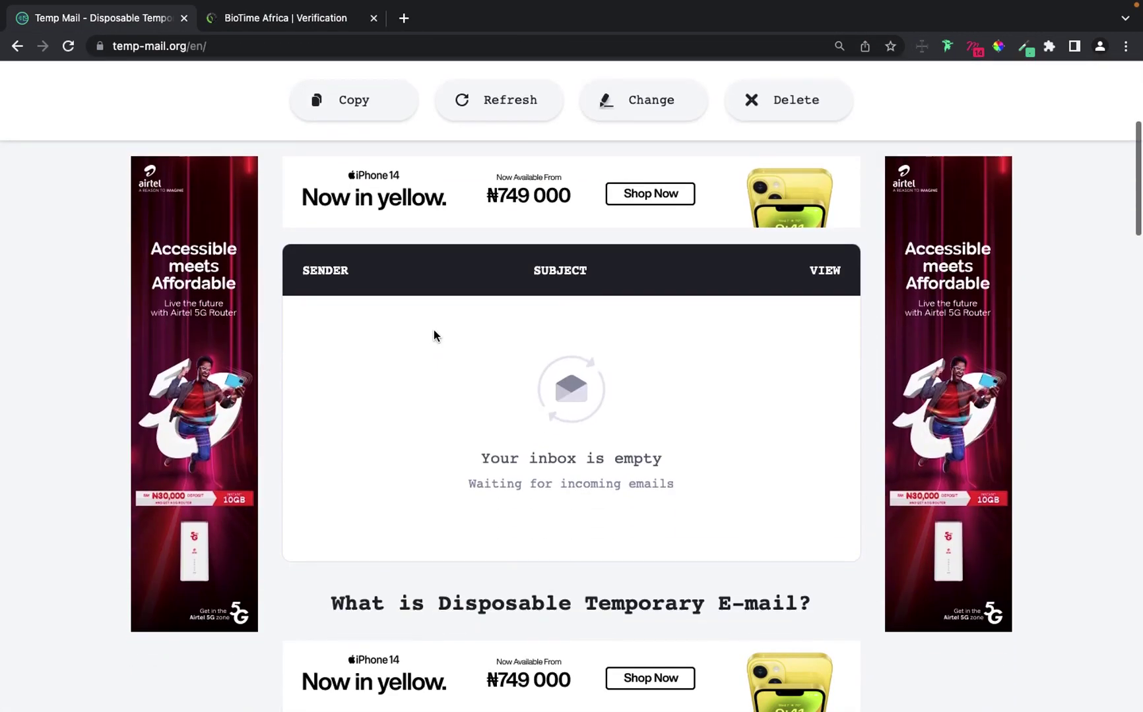
{"action": "scroll", "coordinate": [434, 330], "scroll_direction": "down", "scroll_amount": 2}
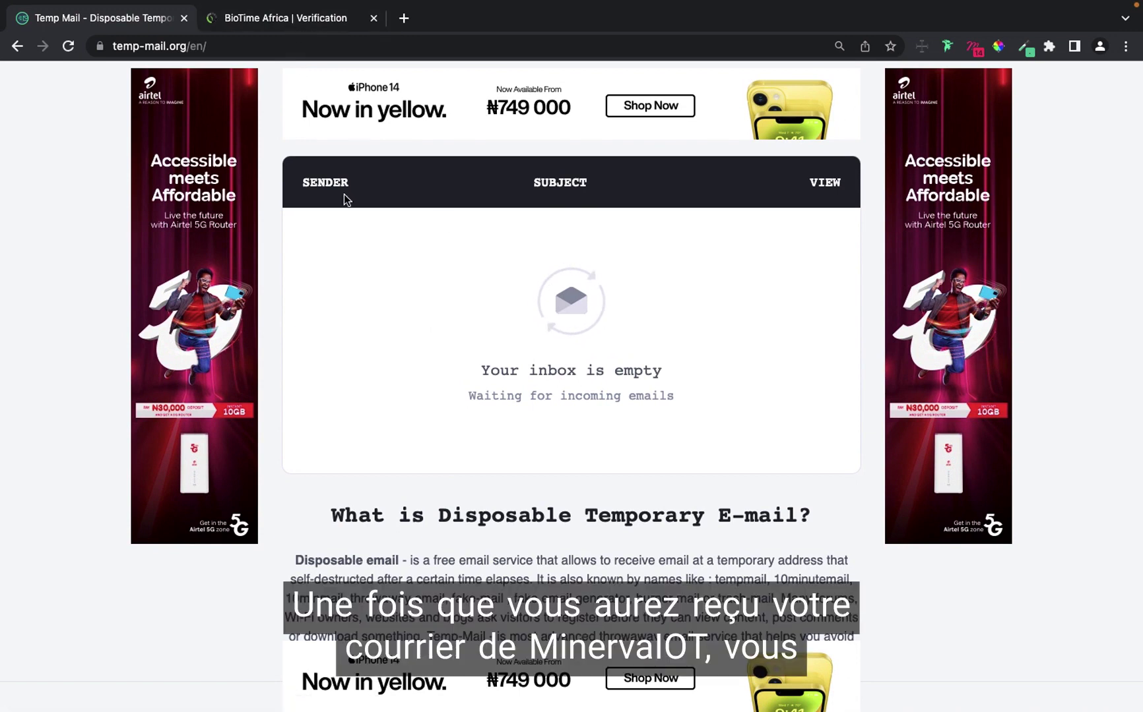
{"action": "left_click", "coordinate": [312, 24]}
{"action": "left_click", "coordinate": [103, 20]}
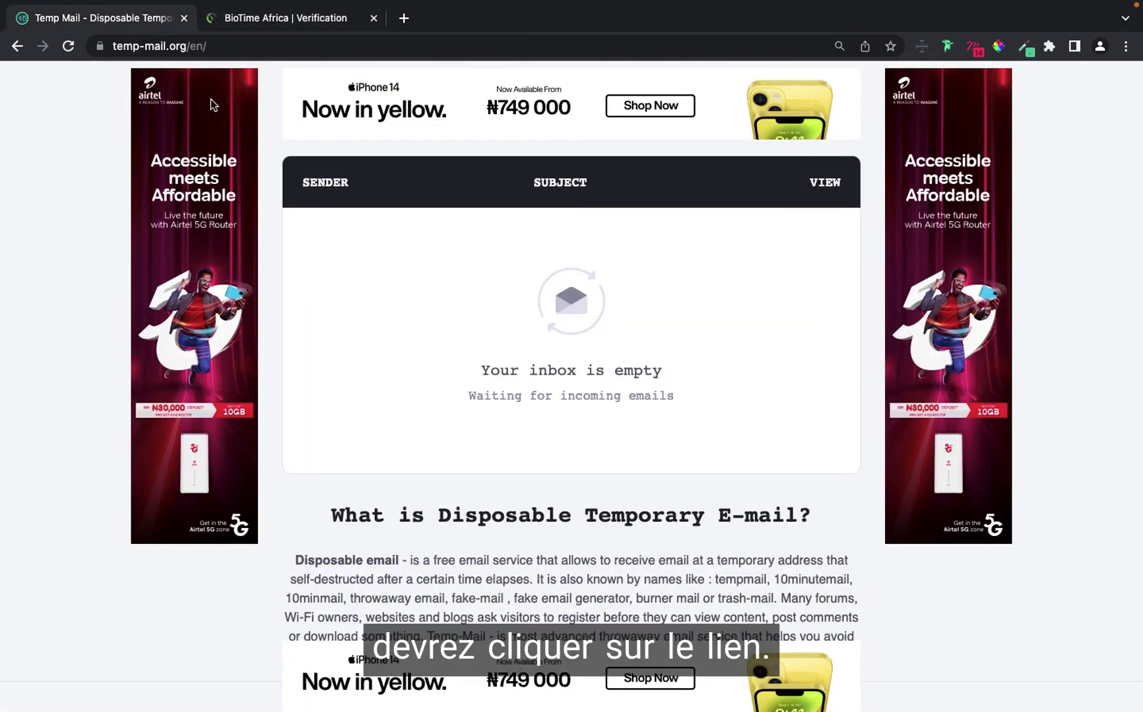
{"action": "left_click", "coordinate": [70, 50]}
{"action": "scroll", "coordinate": [461, 330], "scroll_direction": "down", "scroll_amount": 1}
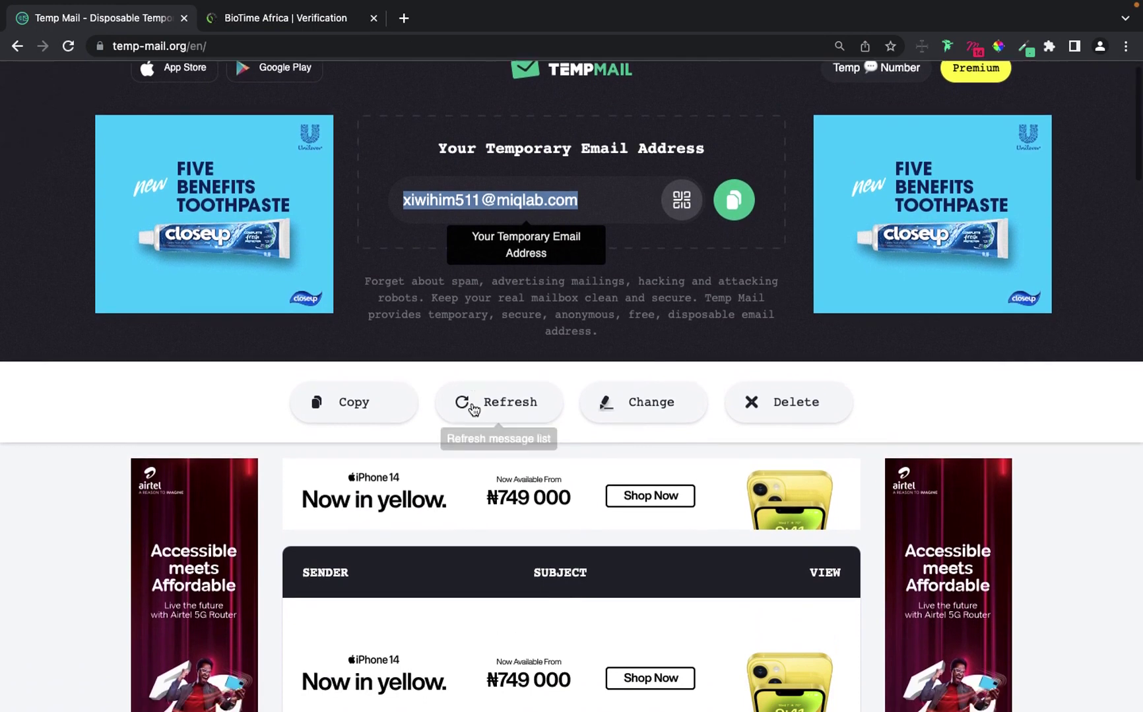
{"action": "scroll", "coordinate": [473, 409], "scroll_direction": "down", "scroll_amount": 2}
{"action": "scroll", "coordinate": [498, 319], "scroll_direction": "down", "scroll_amount": 1}
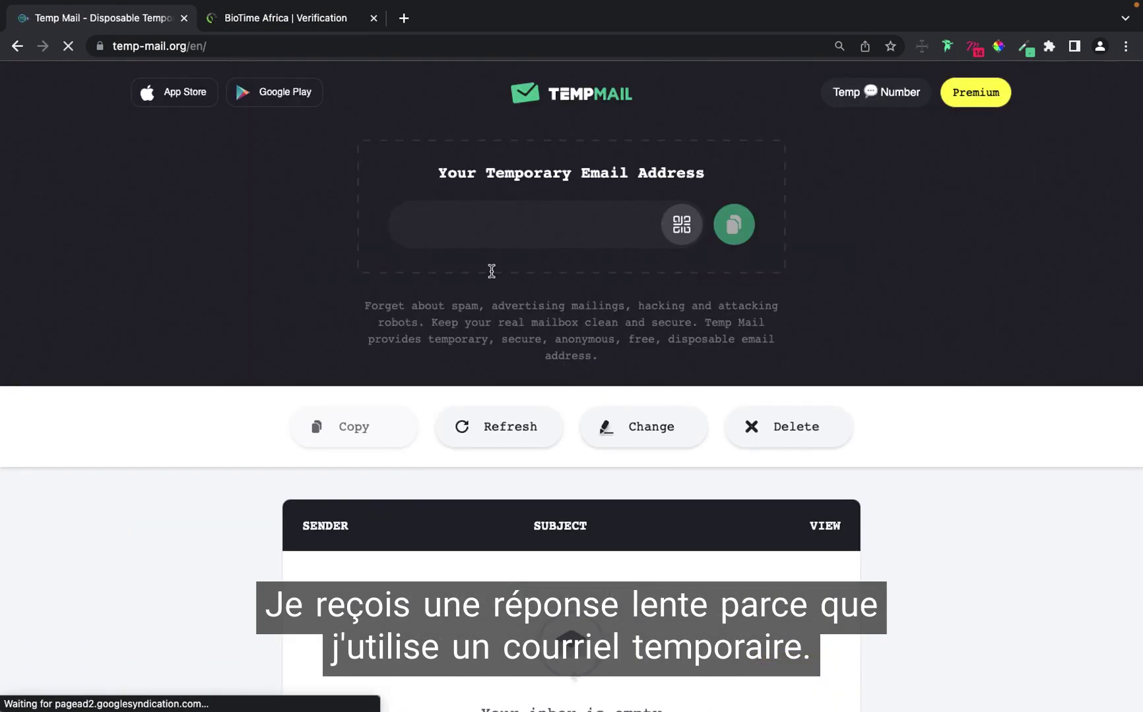
{"action": "scroll", "coordinate": [491, 270], "scroll_direction": "down", "scroll_amount": 3}
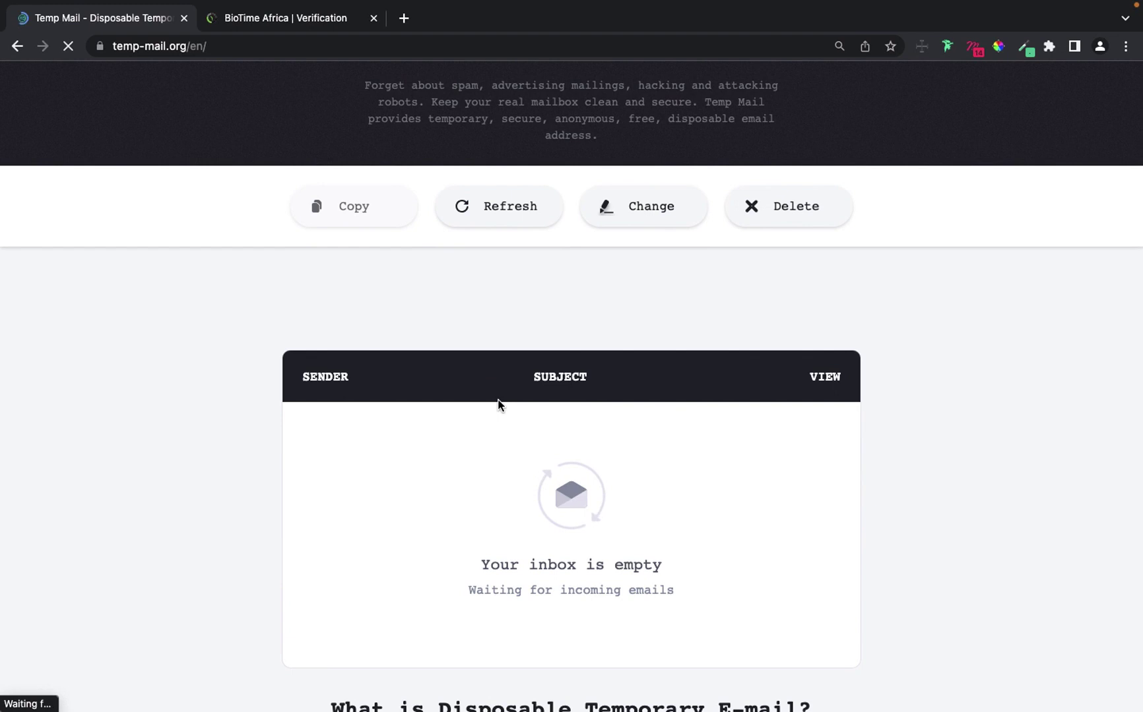
{"action": "scroll", "coordinate": [497, 404], "scroll_direction": "down", "scroll_amount": 2}
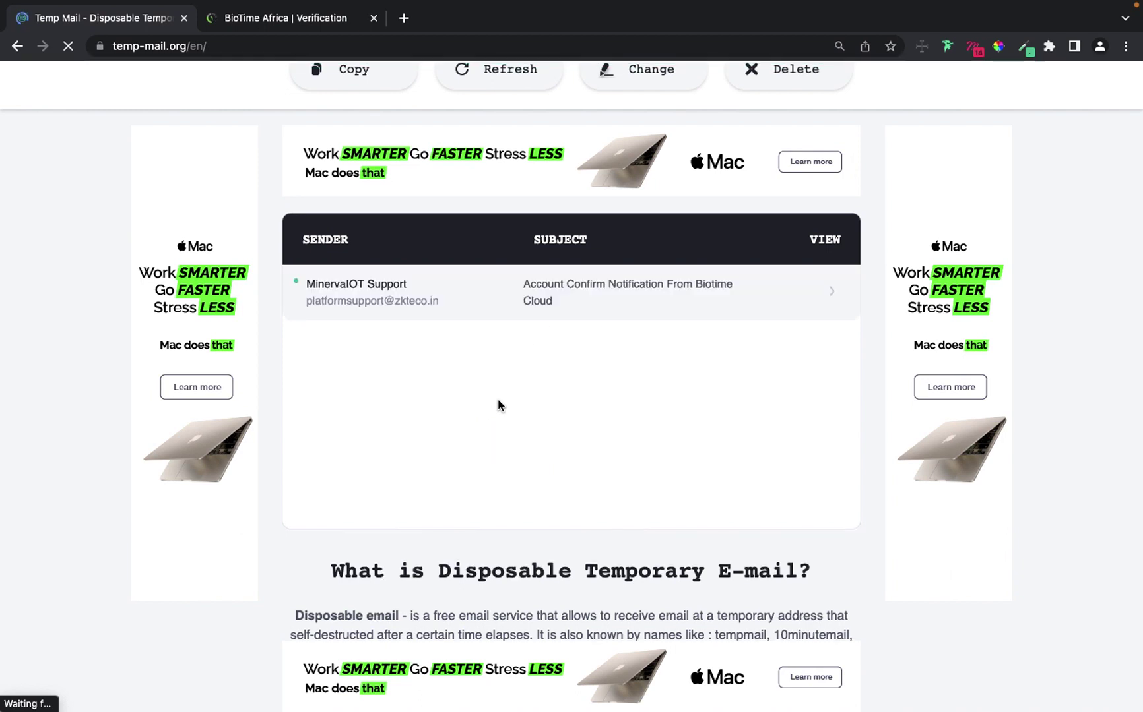
Open the MinervaIOT Support email and click its Activate Account button.
{"action": "left_click", "coordinate": [482, 303]}
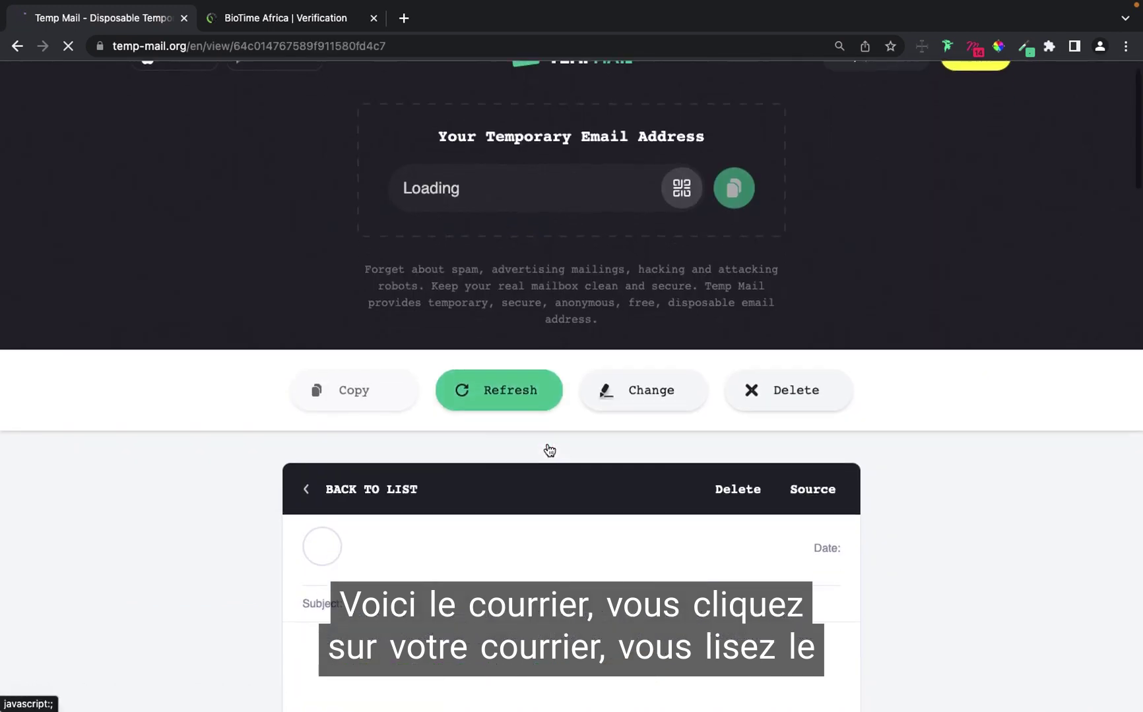
{"action": "scroll", "coordinate": [547, 444], "scroll_direction": "down", "scroll_amount": 9}
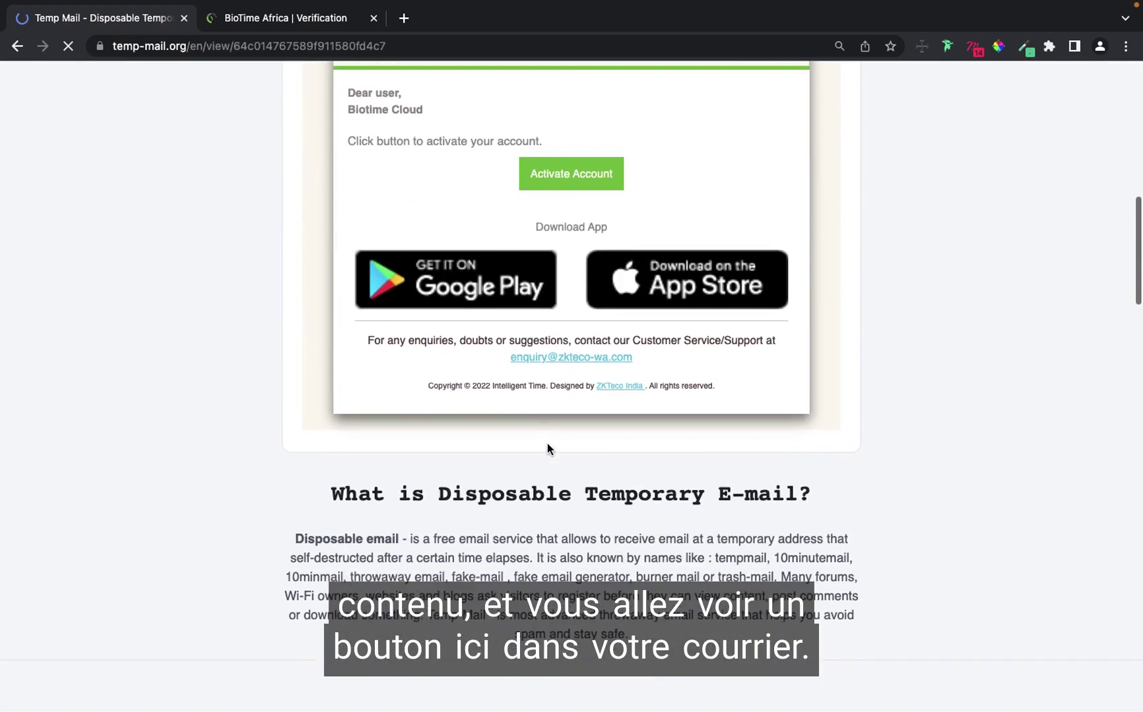
{"action": "scroll", "coordinate": [547, 444], "scroll_direction": "up", "scroll_amount": 6}
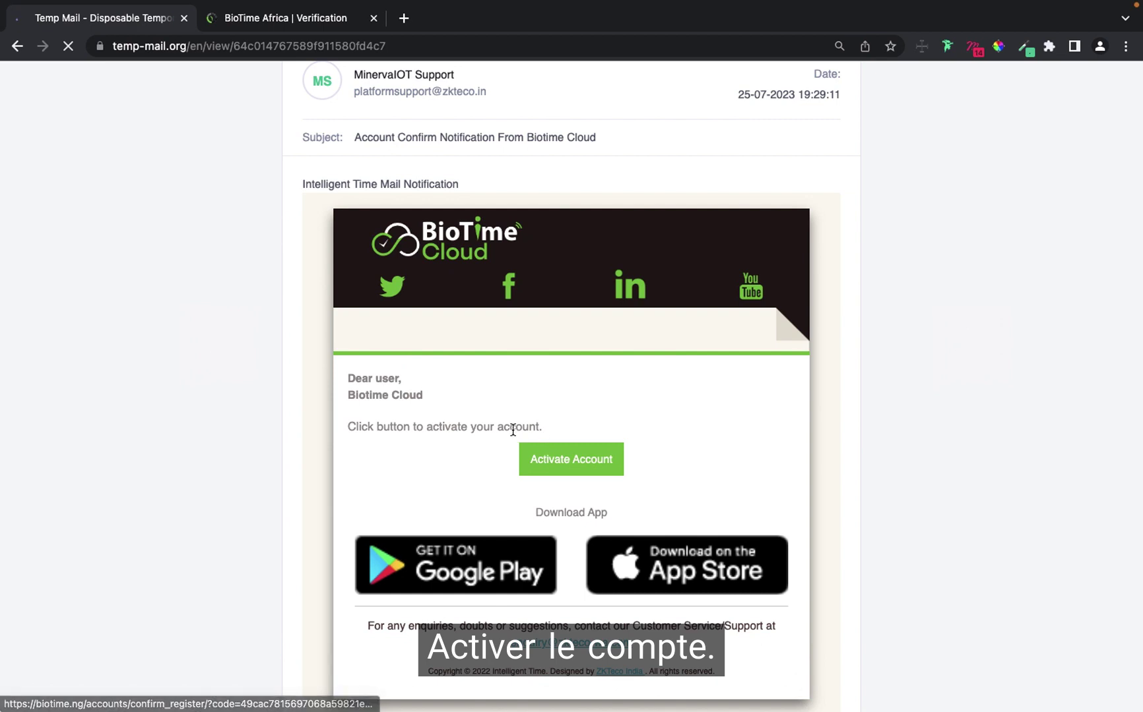
{"action": "scroll", "coordinate": [462, 370], "scroll_direction": "up", "scroll_amount": 1}
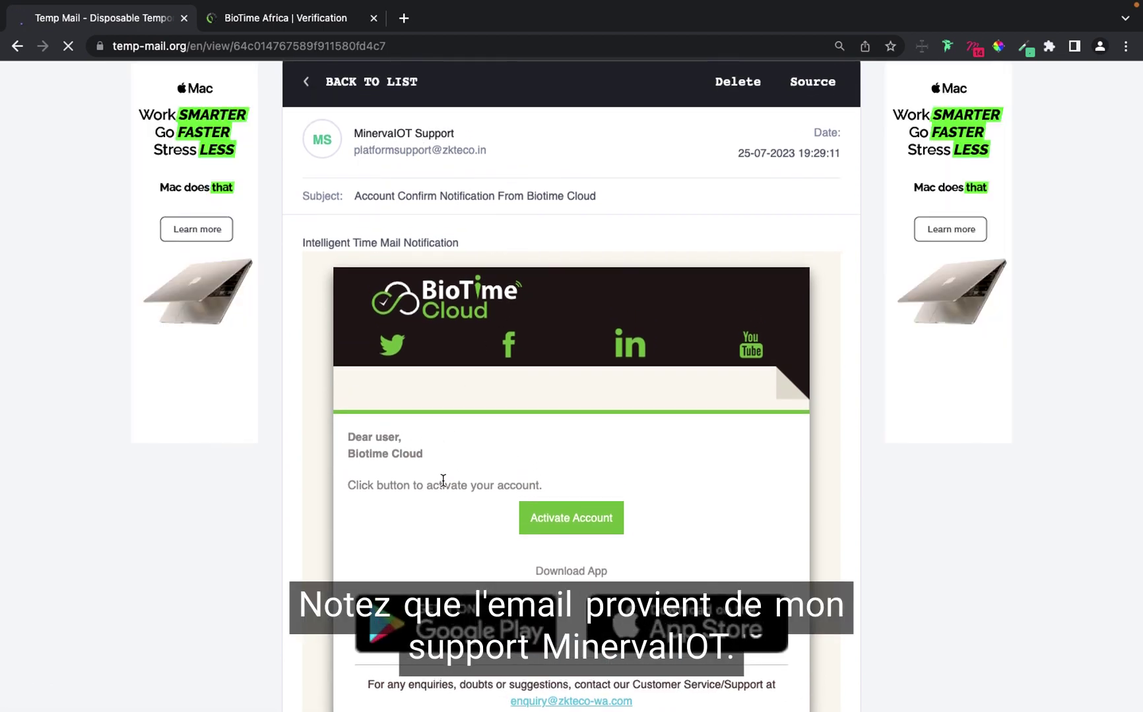
{"action": "scroll", "coordinate": [448, 465], "scroll_direction": "down", "scroll_amount": 1}
{"action": "left_click", "coordinate": [574, 436]}
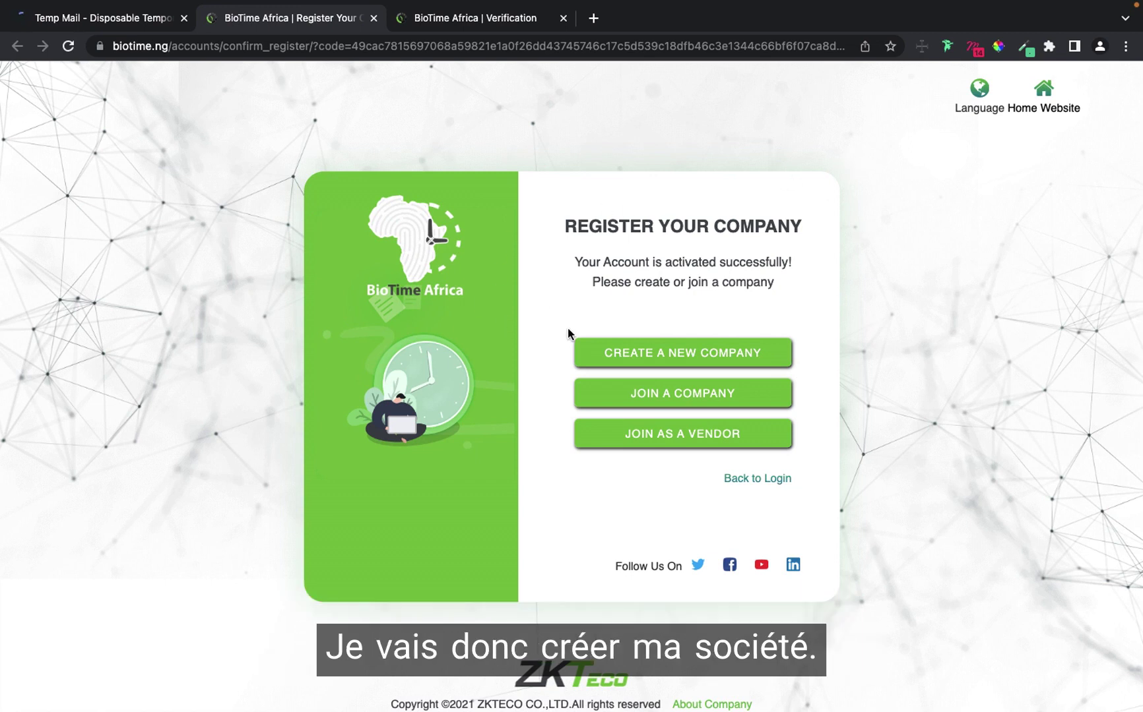
Choose CREATE A NEW COMPANY and place the cursor in the Company Name field.
{"action": "left_click", "coordinate": [717, 352]}
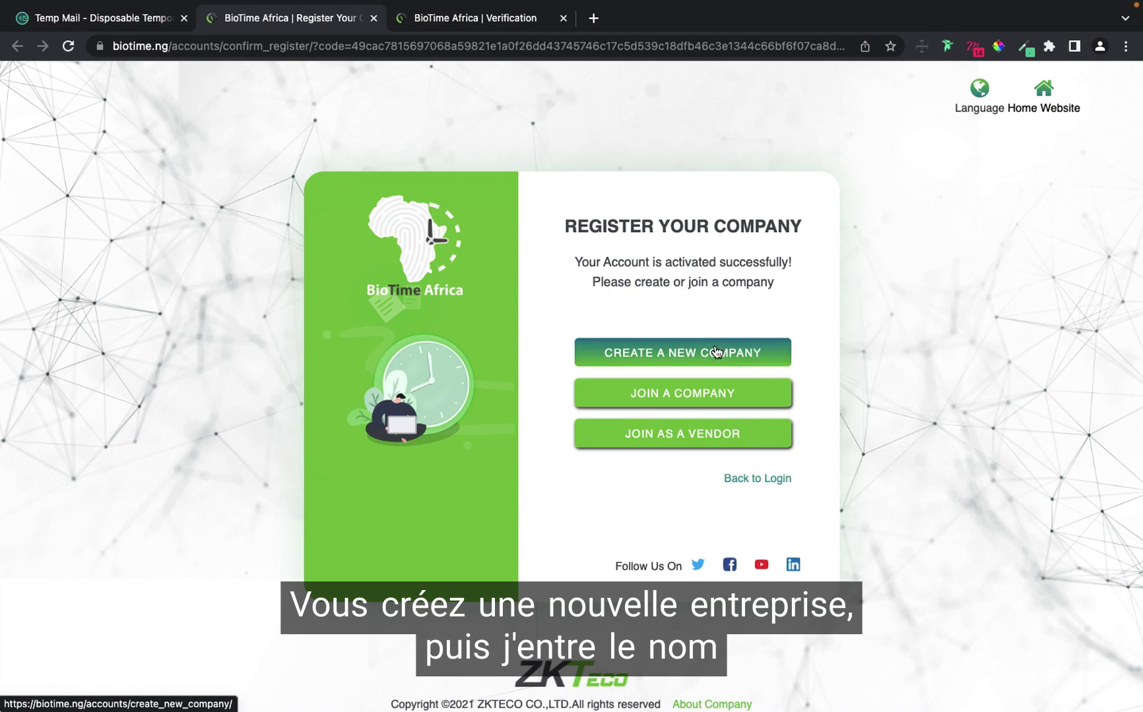
{"action": "left_click", "coordinate": [638, 345]}
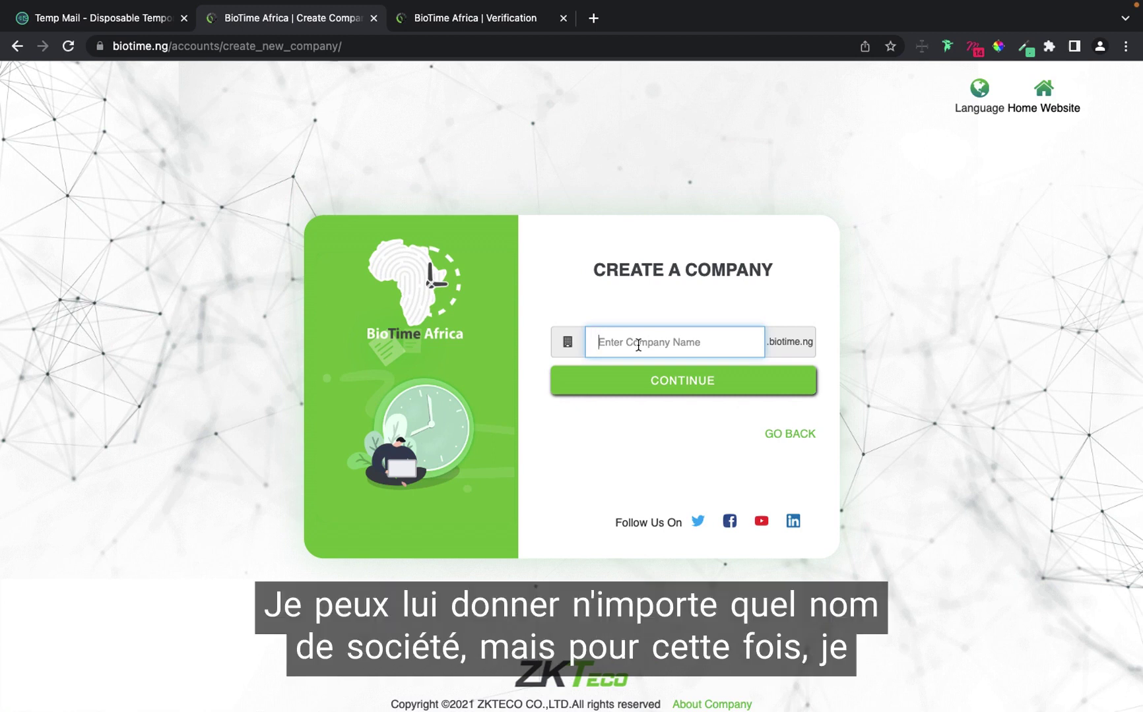
Name the company zktecotraining and confirm creating it with CONTINUE.
{"action": "type", "text": "zktecotraining"}
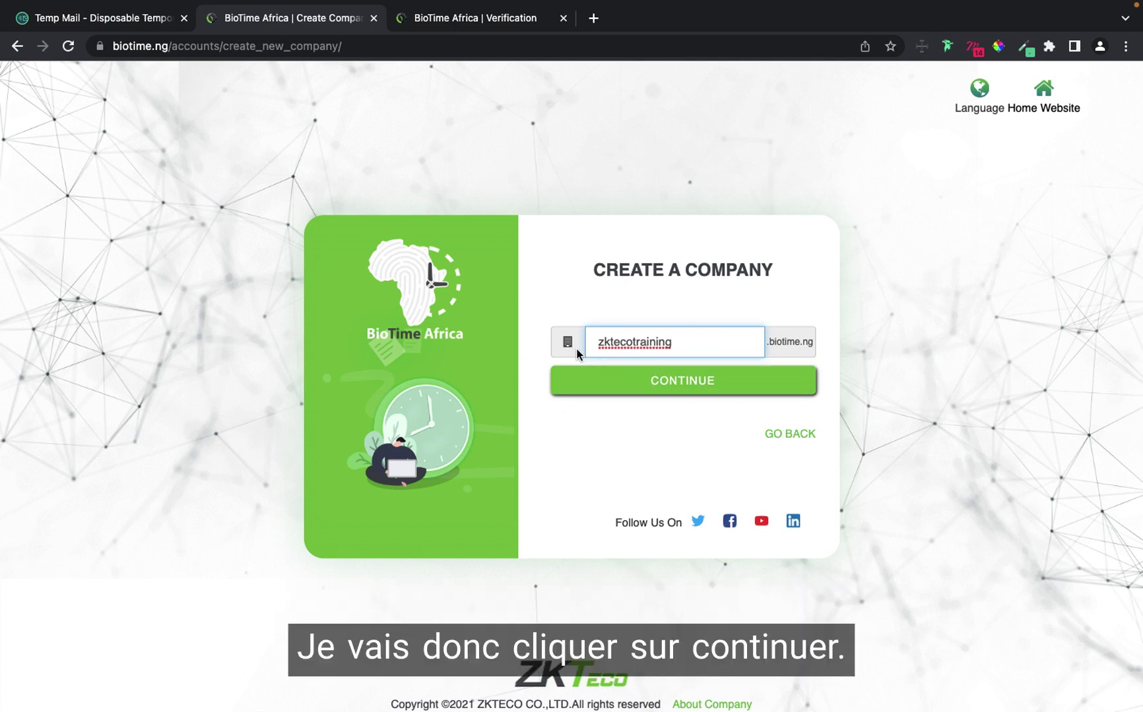
{"action": "left_click", "coordinate": [698, 389]}
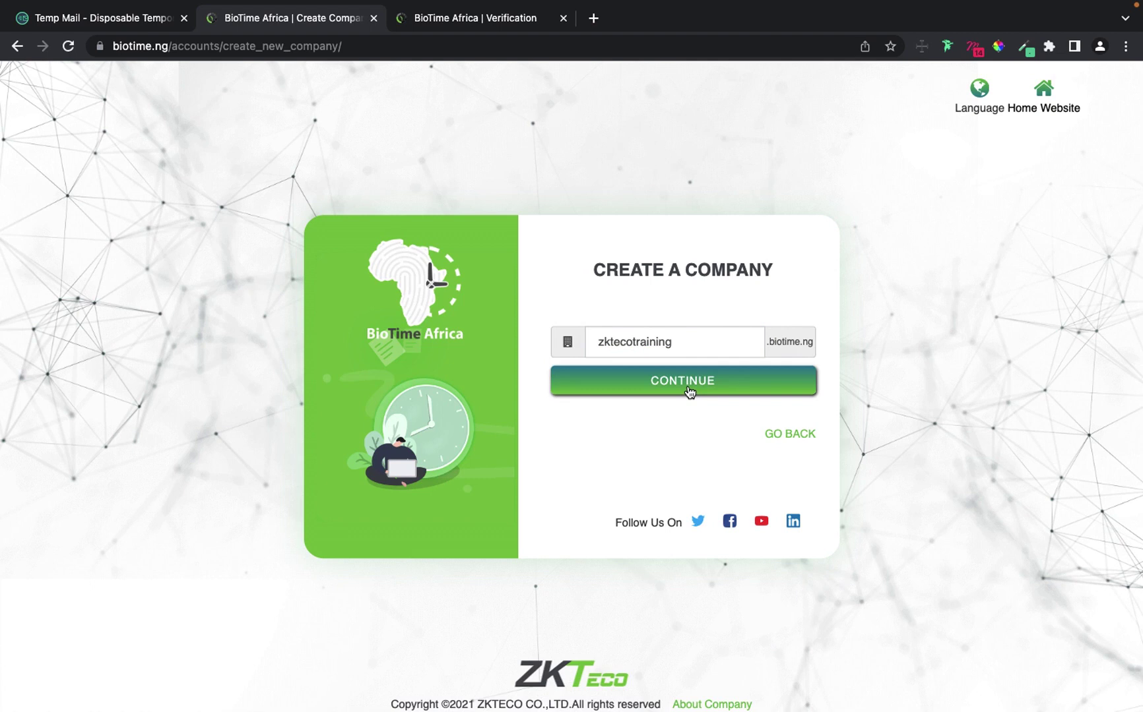
{"action": "left_click", "coordinate": [689, 389]}
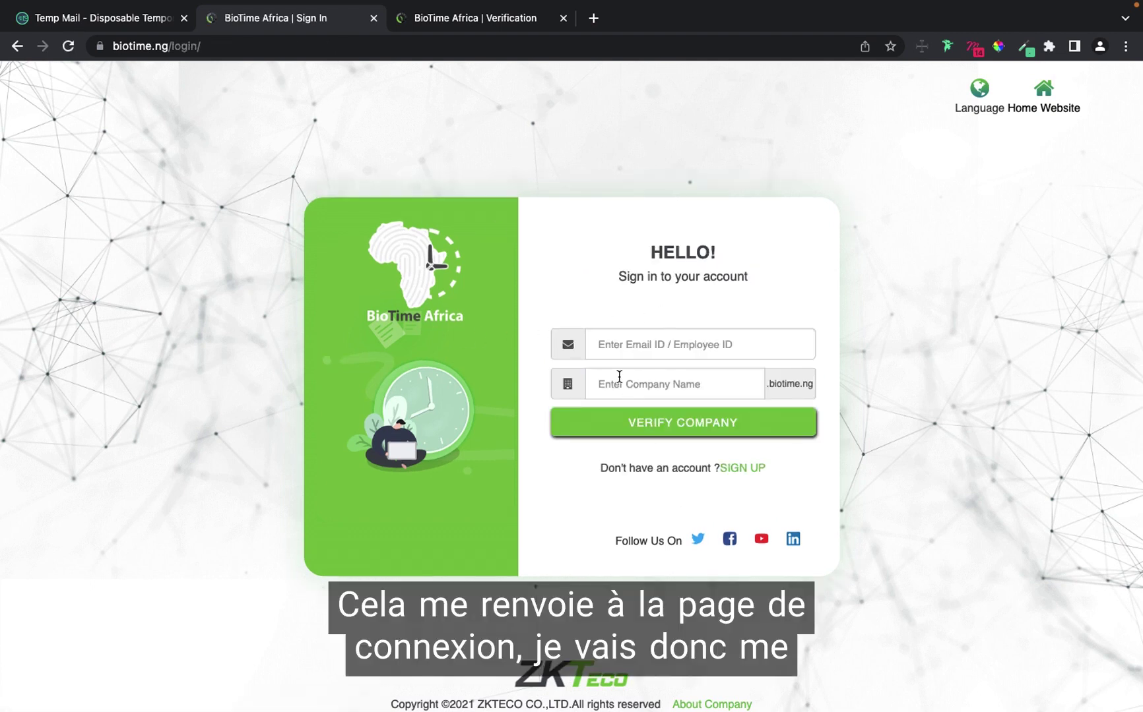
Paste the temporary email address from Temp Mail into the sign-in Email ID field.
{"action": "left_click", "coordinate": [615, 352]}
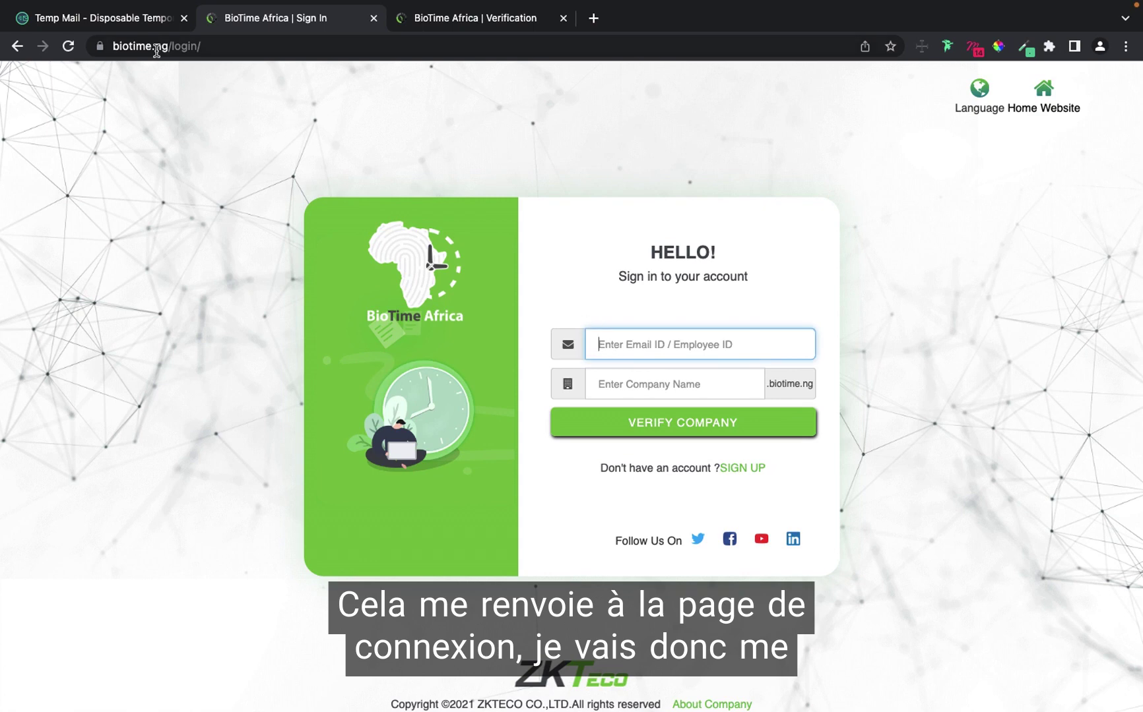
{"action": "left_click", "coordinate": [136, 24]}
{"action": "scroll", "coordinate": [708, 264], "scroll_direction": "up", "scroll_amount": 10}
{"action": "left_click", "coordinate": [734, 225]}
{"action": "left_click", "coordinate": [276, 18]}
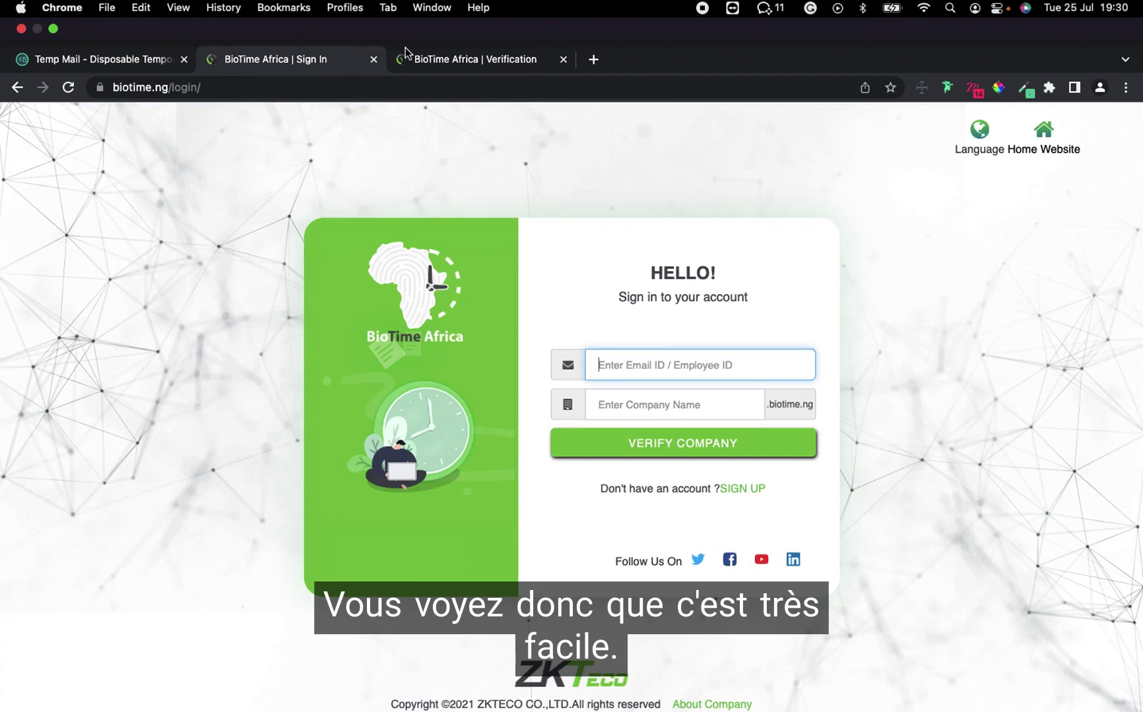
{"action": "key", "text": "ctrl+v"}
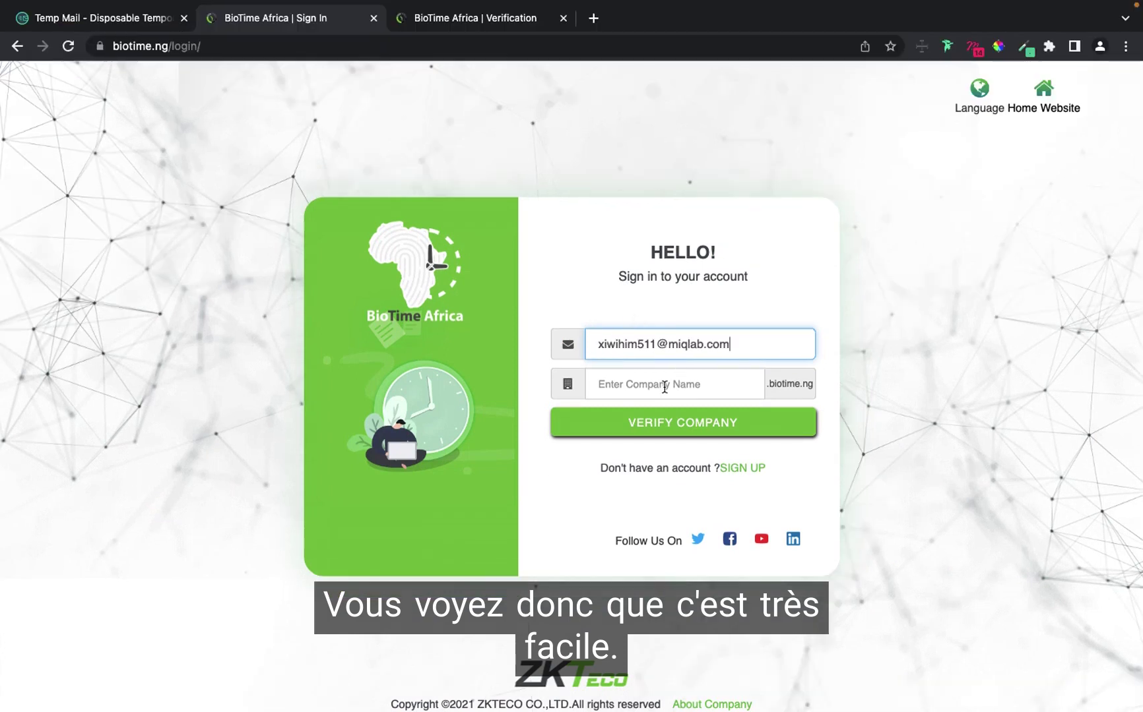
Verify company zktecotraining, enter the password with Remember Password ticked, and log in.
{"action": "left_click", "coordinate": [652, 391]}
{"action": "left_click", "coordinate": [666, 425]}
{"action": "left_click", "coordinate": [646, 428]}
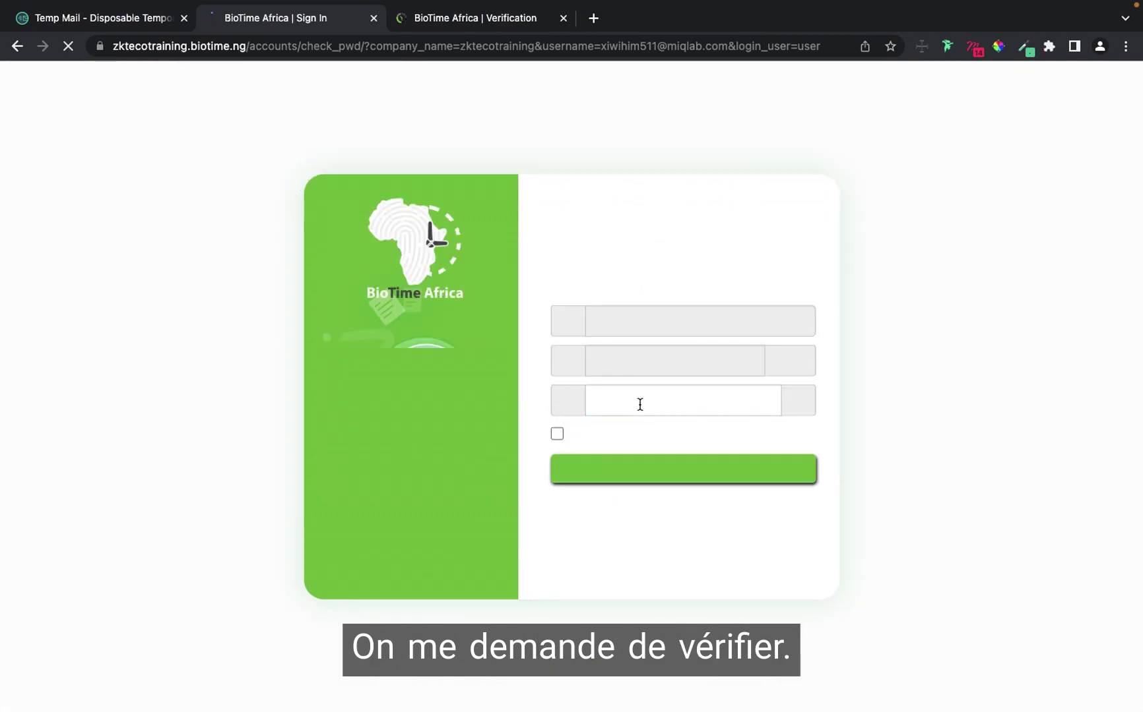
{"action": "left_click", "coordinate": [639, 405]}
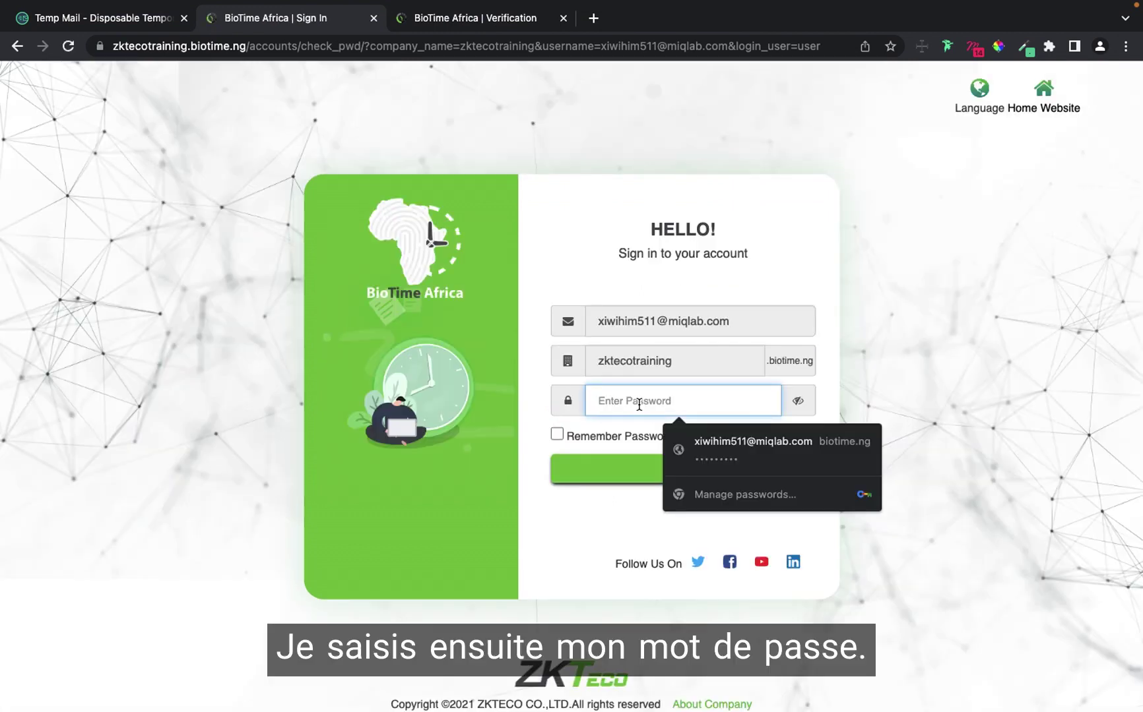
{"action": "type", "text": "••••••"}
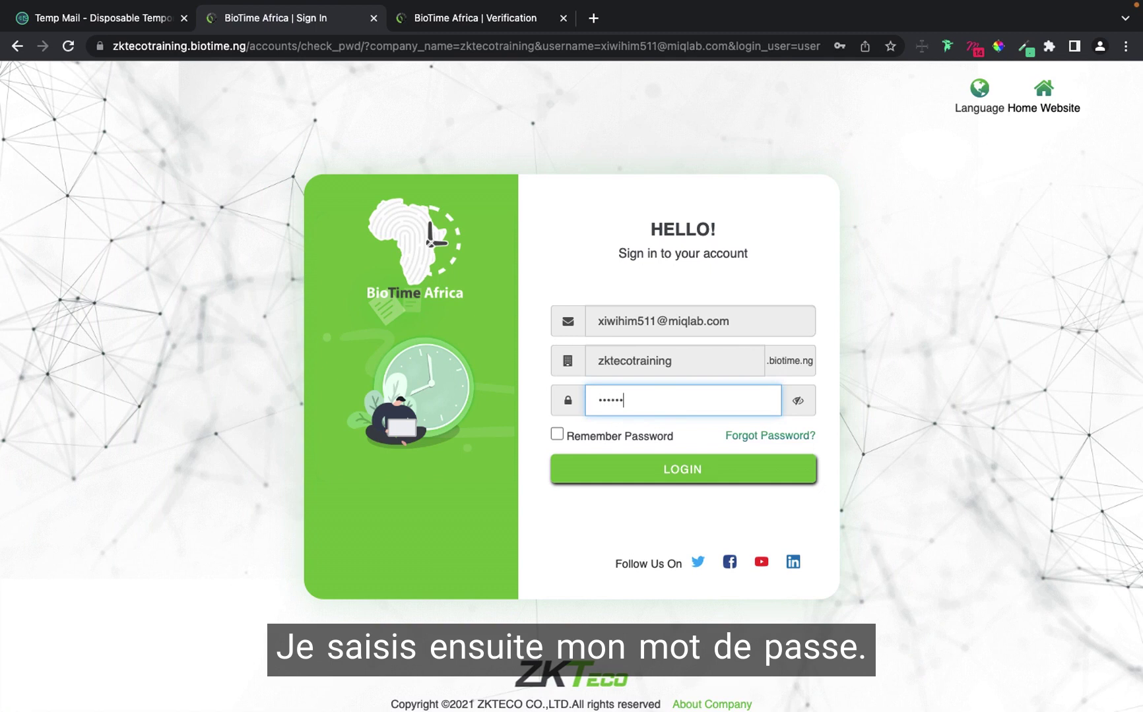
{"action": "type", "text": "•••"}
{"action": "left_click", "coordinate": [557, 434]}
{"action": "left_click", "coordinate": [623, 467]}
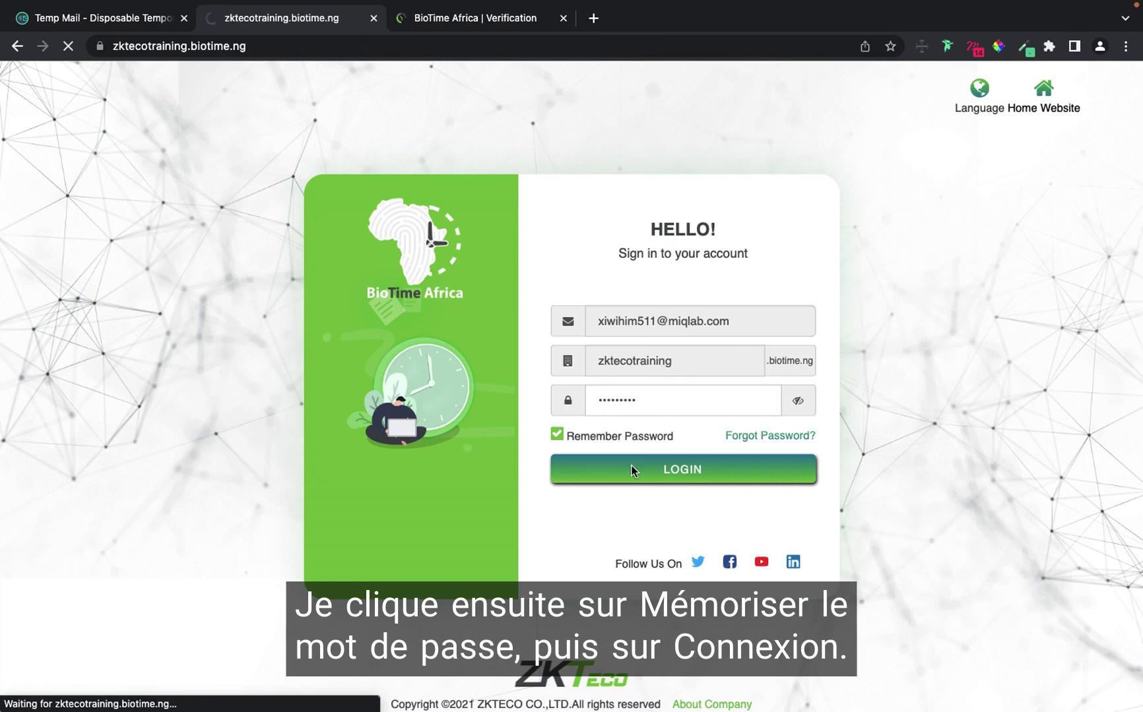